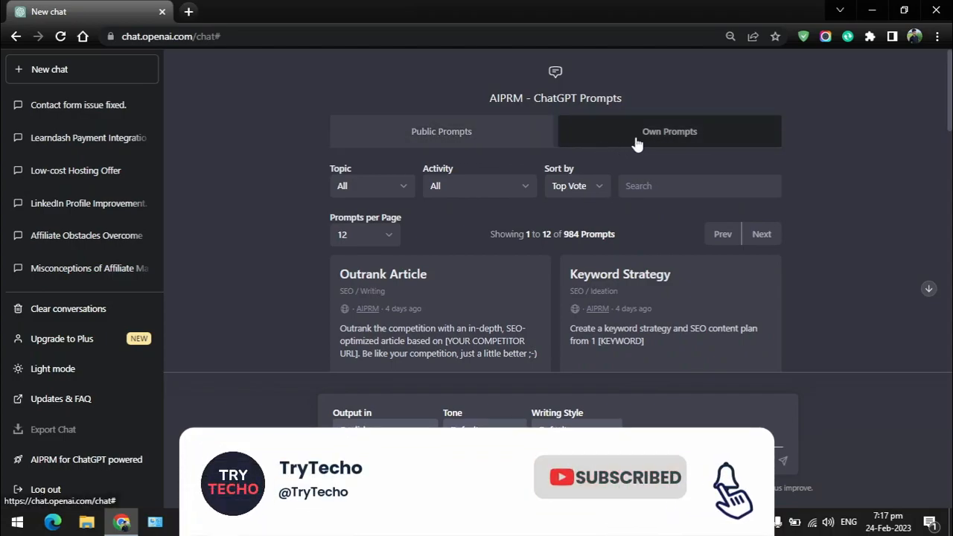
Look through the own prompts in AIPRM and return to the public prompts
left_click(672, 137)
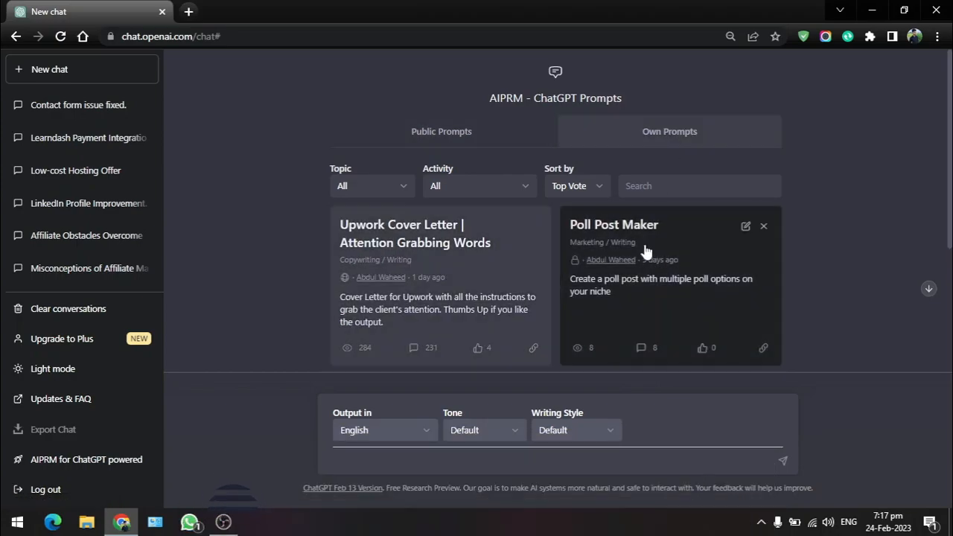
scroll(643, 268, "down", 3)
scroll(640, 300, "up", 3)
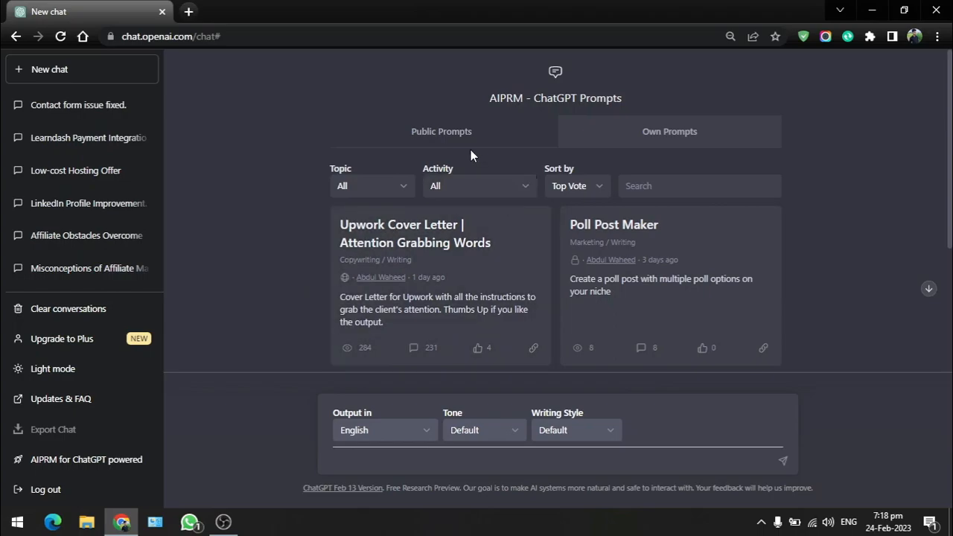
left_click(450, 138)
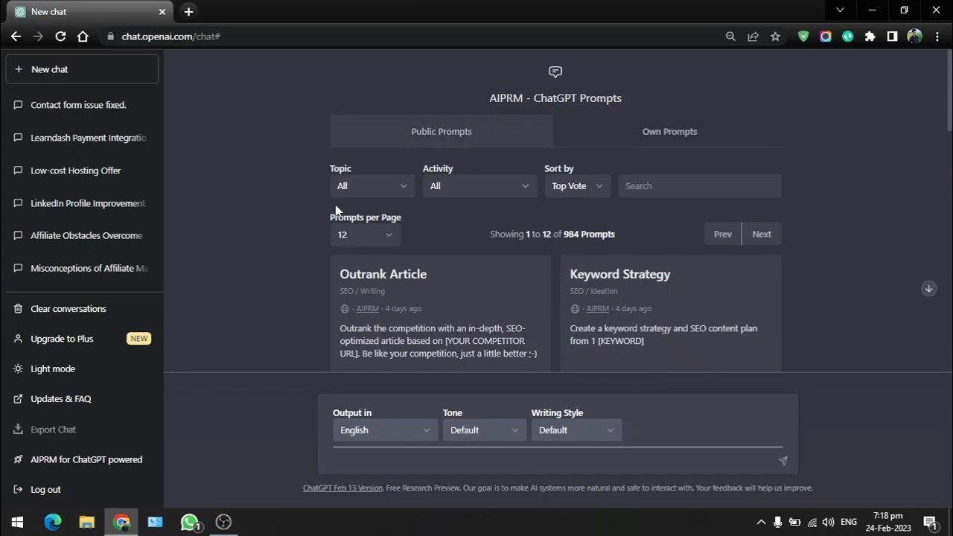
Check the Topic and Activity filter options of the public prompts, choosing All for each
scroll(260, 212, "down", 1)
scroll(255, 219, "up", 1)
left_click(664, 186)
left_click(372, 187)
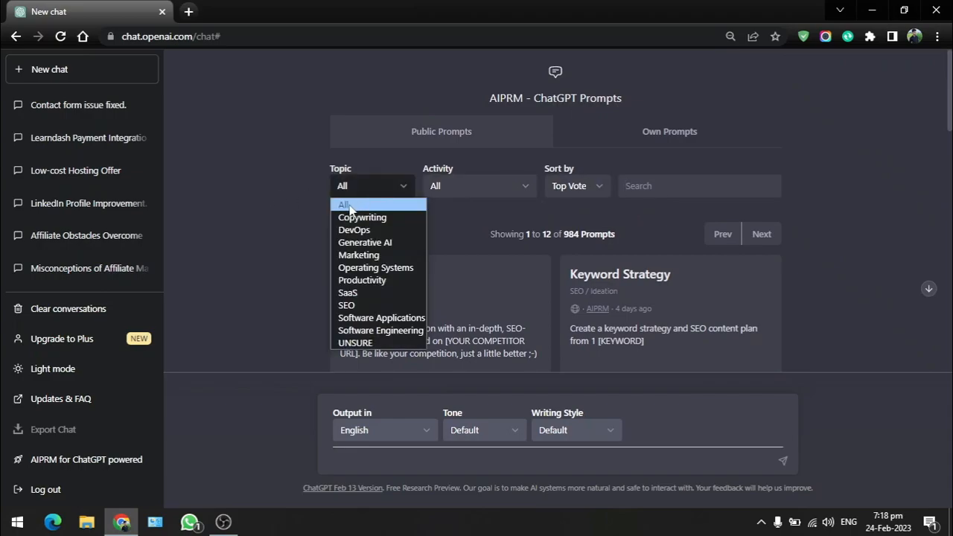
left_click(362, 206)
left_click(428, 191)
left_click(442, 206)
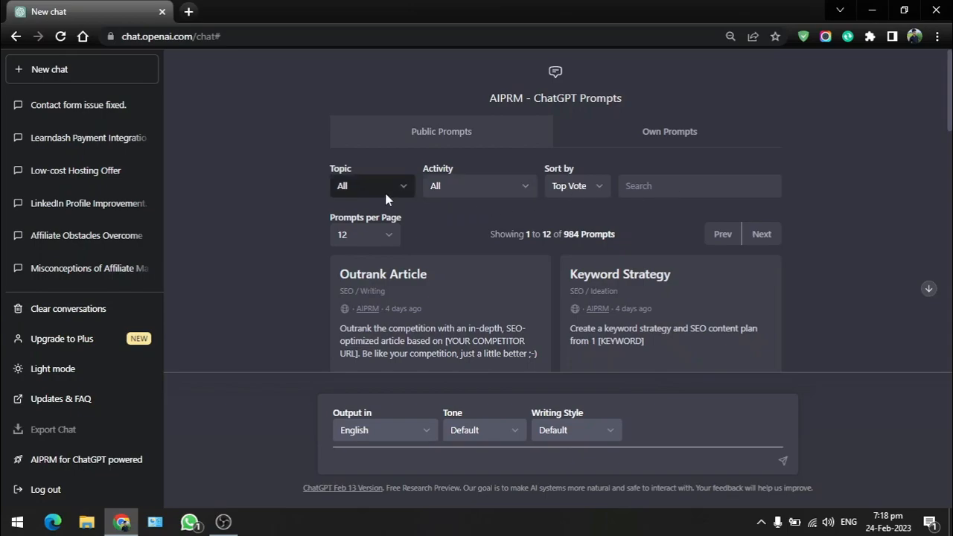
Search the public prompts for "youtube" and look through the matching prompt cards
left_click(653, 186)
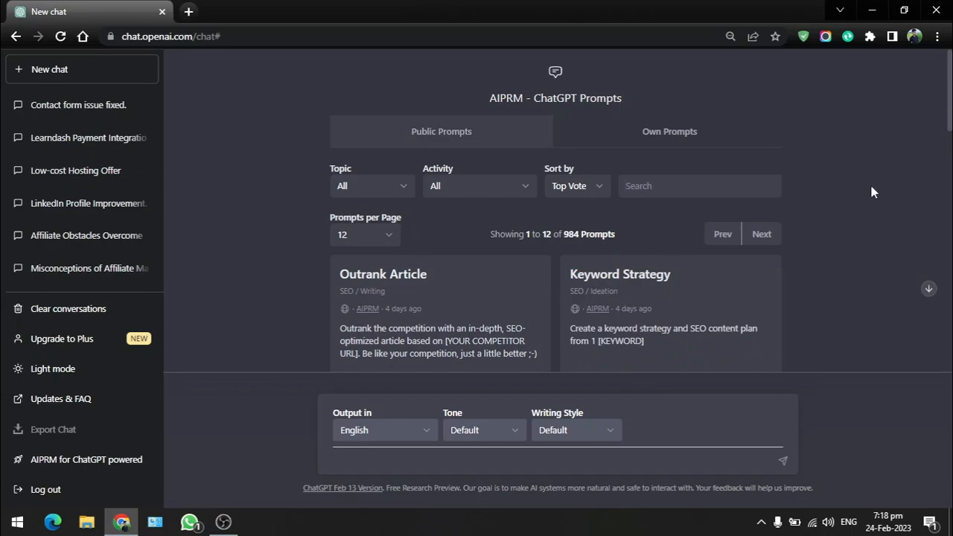
type("youtub")
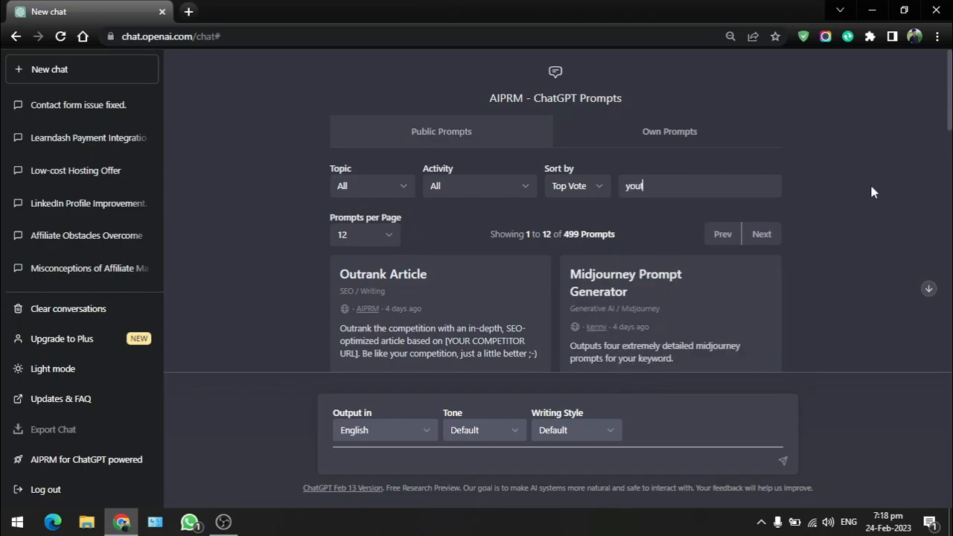
type("e")
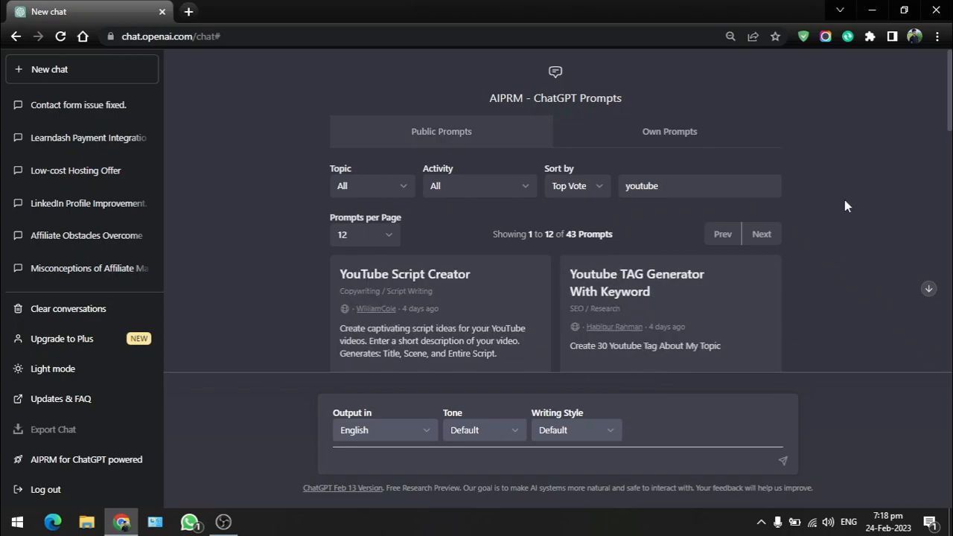
scroll(834, 186, "down", 2)
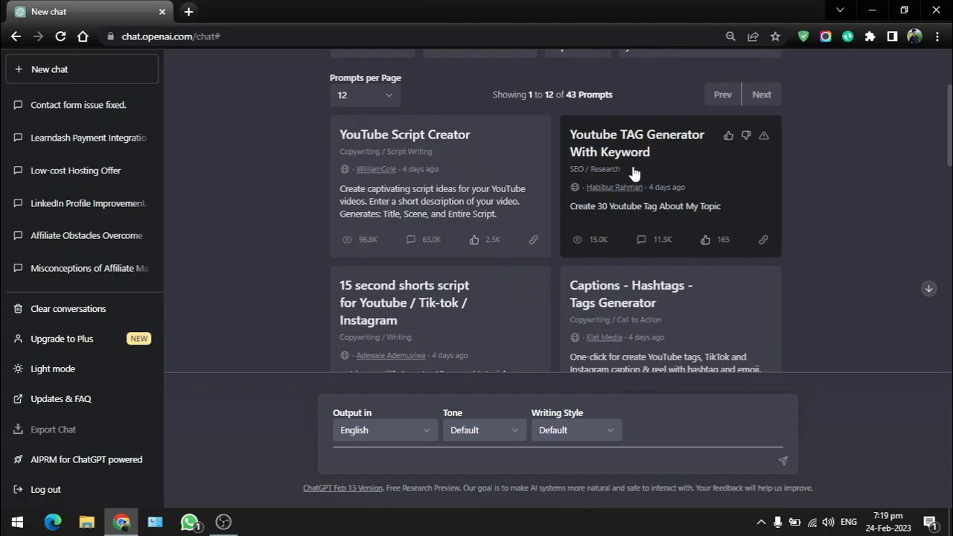
scroll(476, 232, "down", 2)
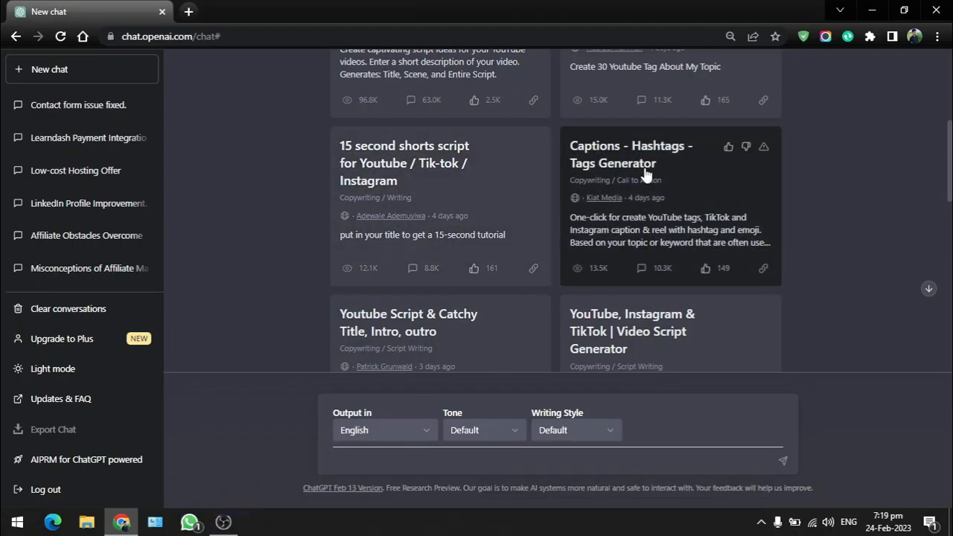
scroll(674, 201, "up", 3)
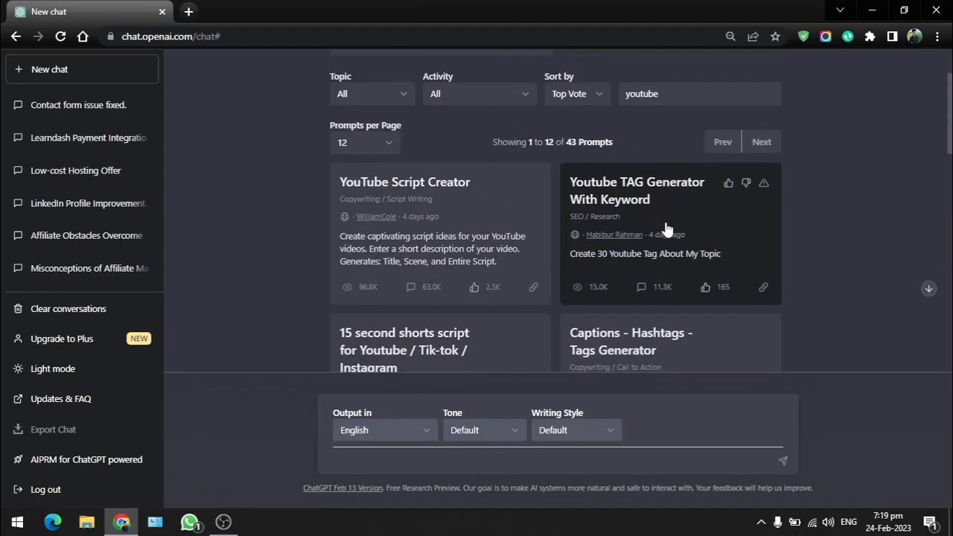
scroll(666, 229, "down", 8)
scroll(665, 253, "up", 8)
Replace the prompt search with "facebook" and look through the matching prompt cards
double_click(672, 189)
key("BackSpace")
type("faceboo")
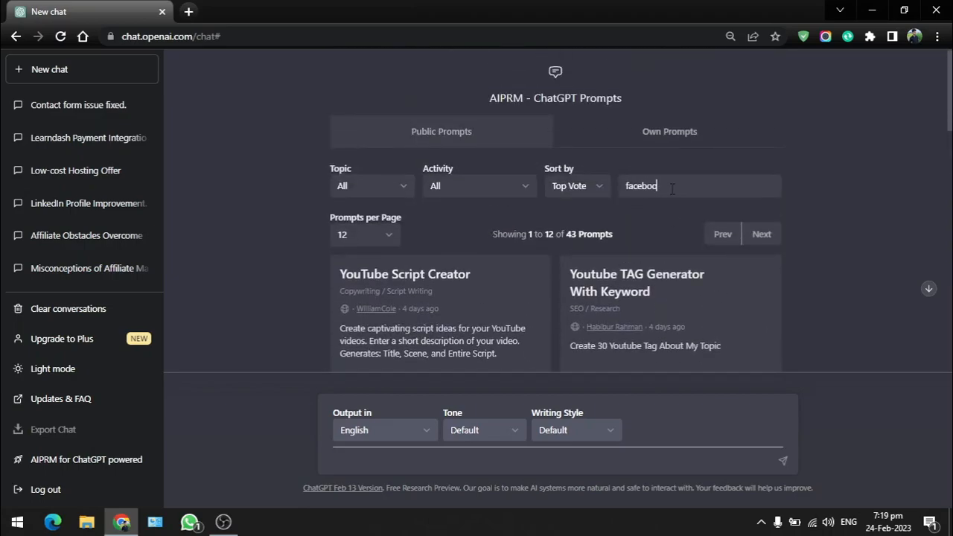
type("k")
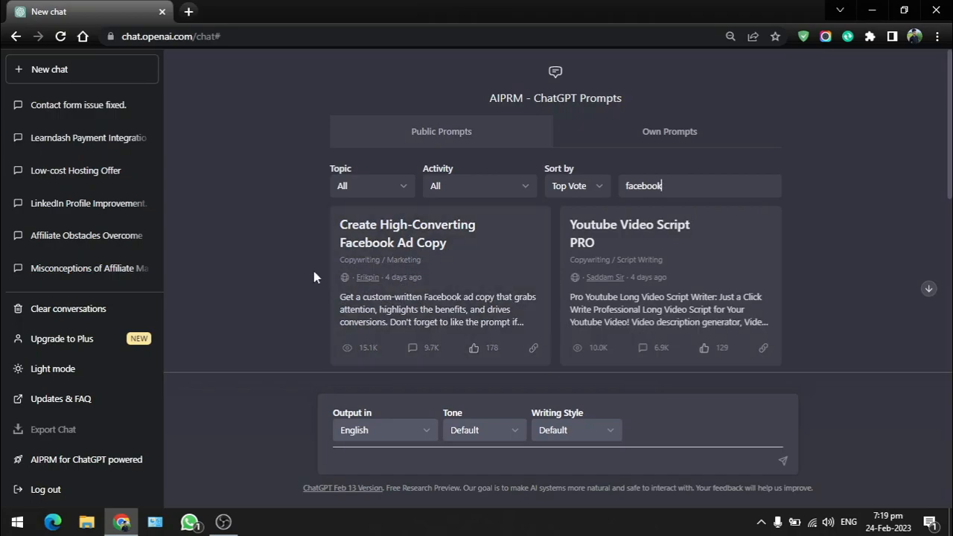
scroll(292, 254, "down", 1)
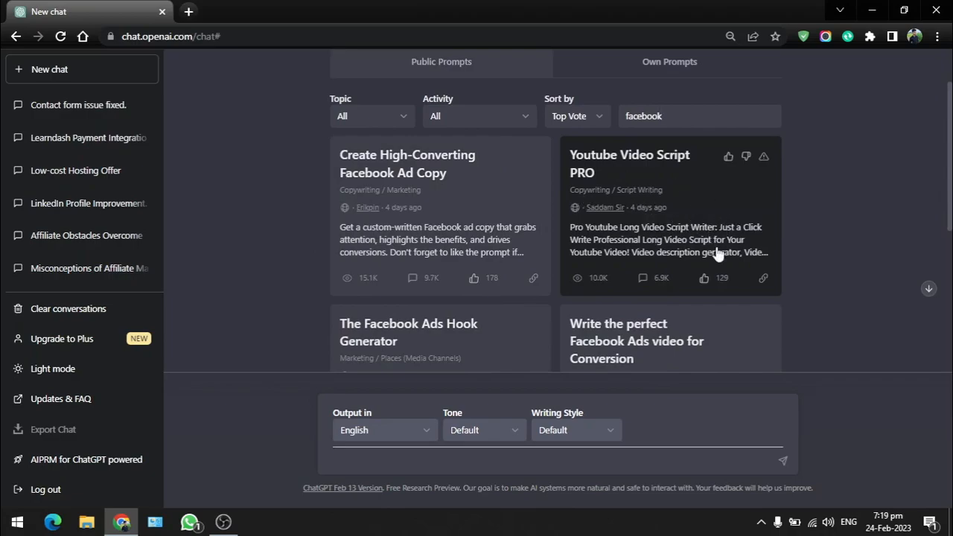
scroll(707, 246, "down", 1)
scroll(694, 259, "down", 1)
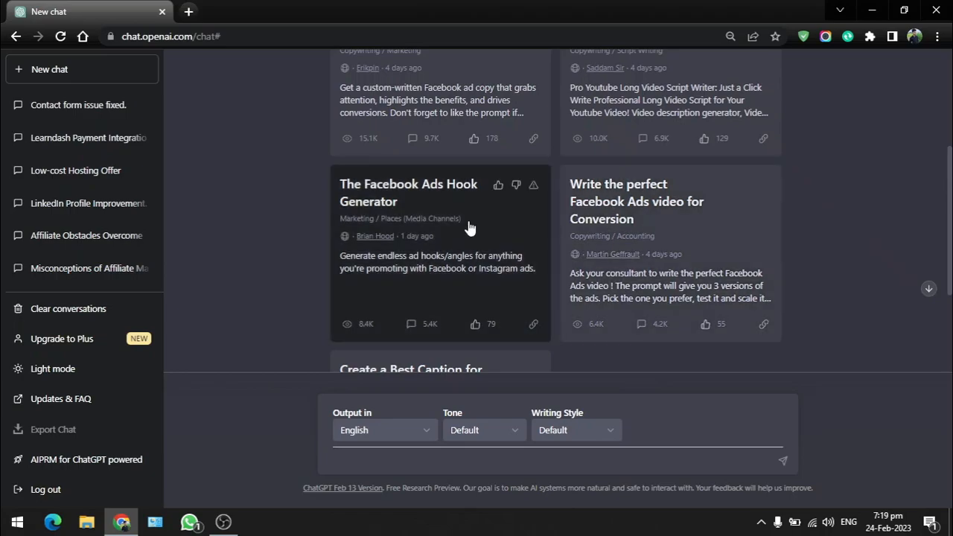
scroll(453, 276, "down", 2)
scroll(430, 282, "up", 5)
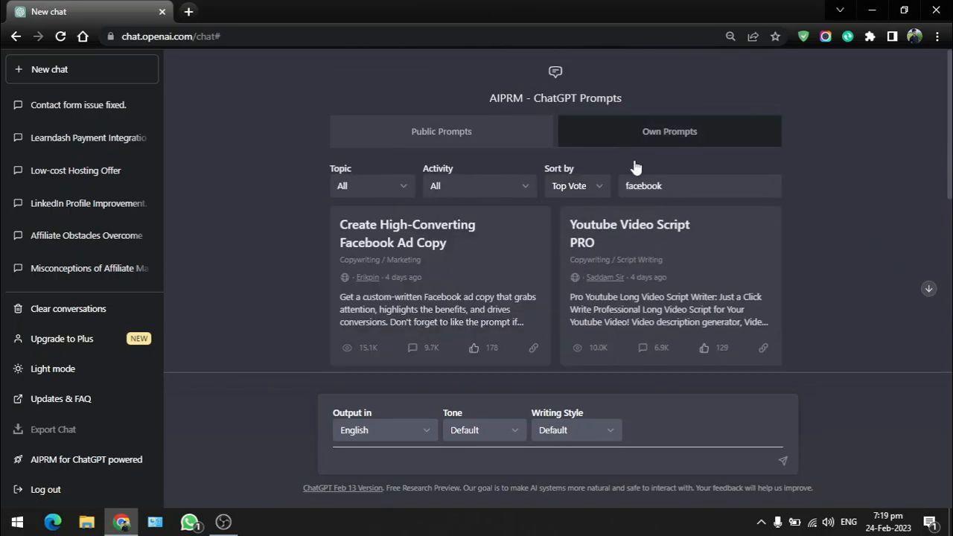
Replace the prompt search with "instagra" and look through the matching prompt cards
double_click(677, 182)
type("instagra")
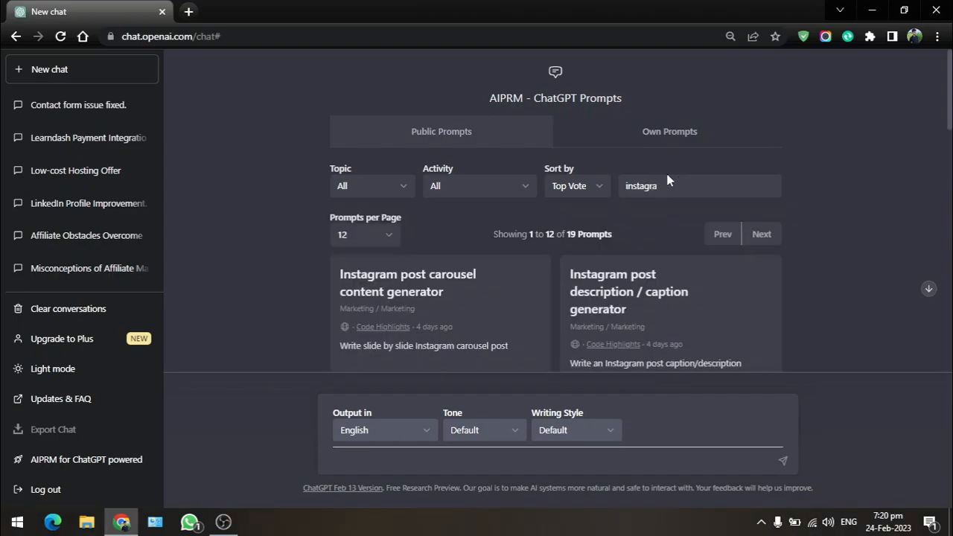
scroll(667, 179, "down", 6)
scroll(683, 170, "up", 4)
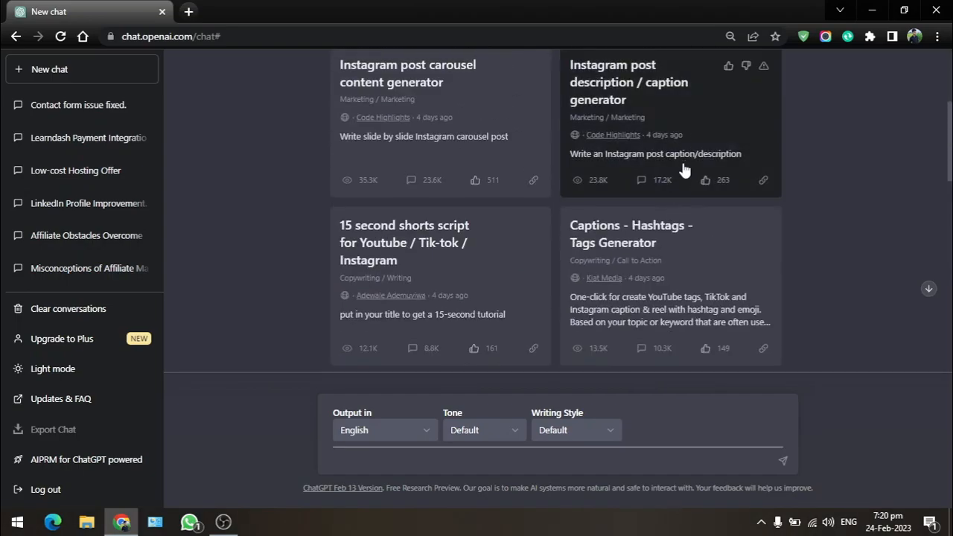
Search the public prompts for "linkedin", view the matches, and clear the search
scroll(677, 175, "up", 3)
double_click(673, 185)
type("linked")
type("in")
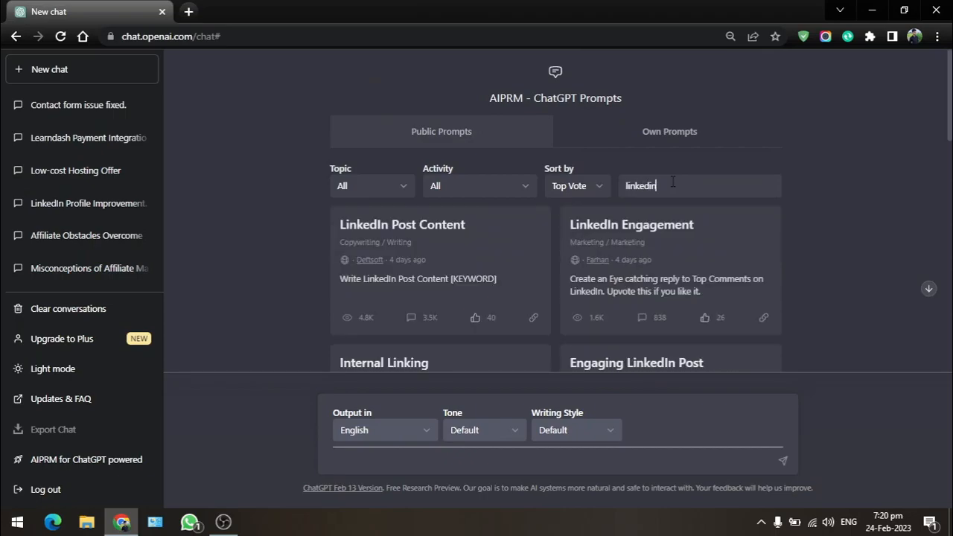
key("ctrl+a")
key("BackSpace")
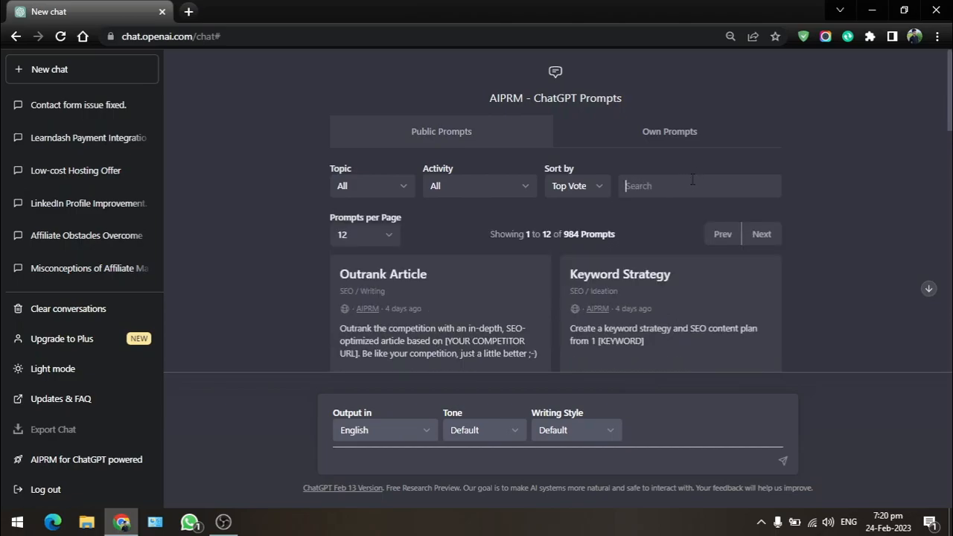
Open a new prompt template form from the own prompts, examine its fields, and cancel it
left_click(646, 139)
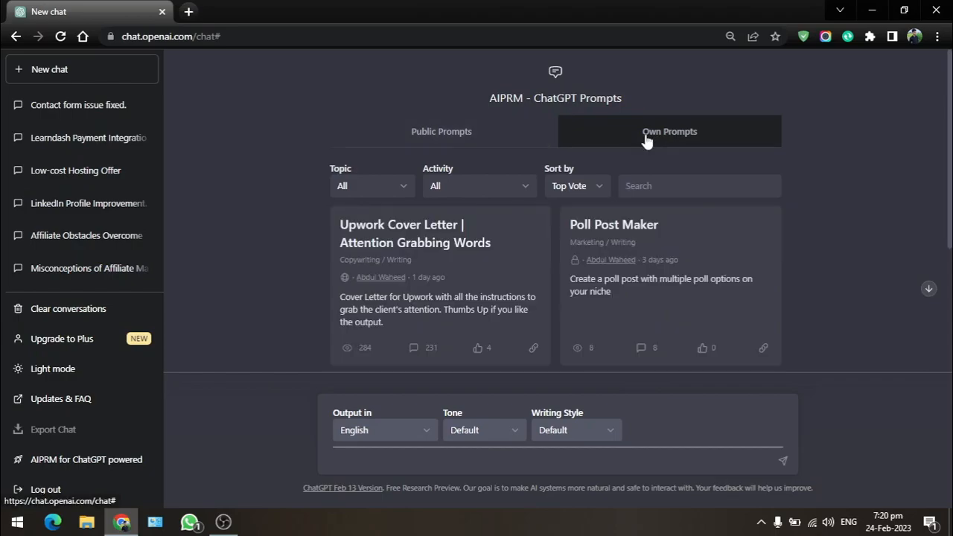
scroll(793, 211, "down", 3)
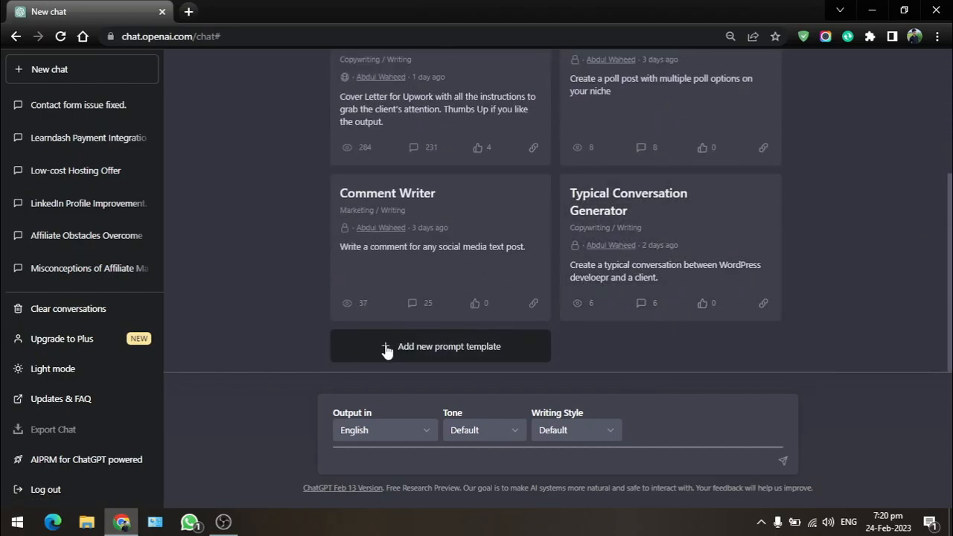
left_click(432, 353)
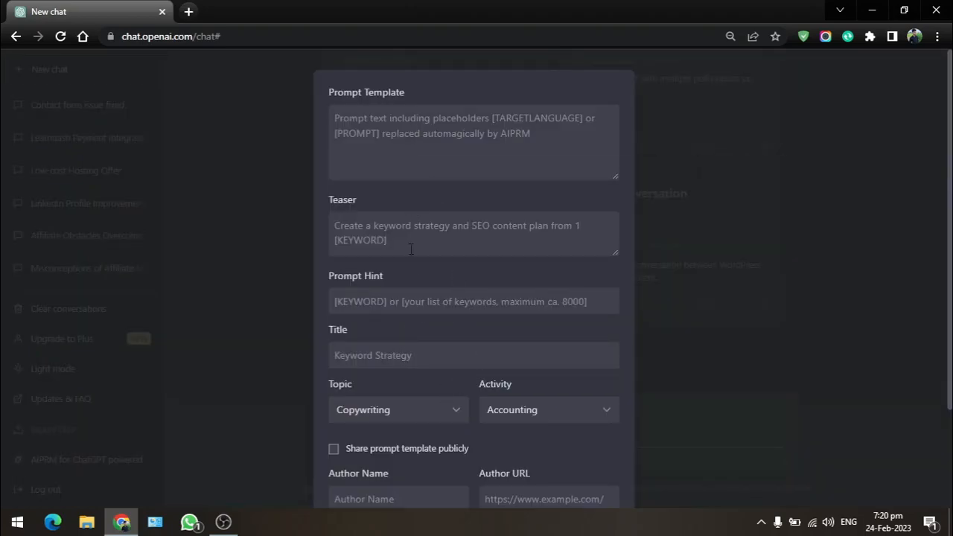
scroll(406, 417, "down", 3)
scroll(406, 420, "up", 3)
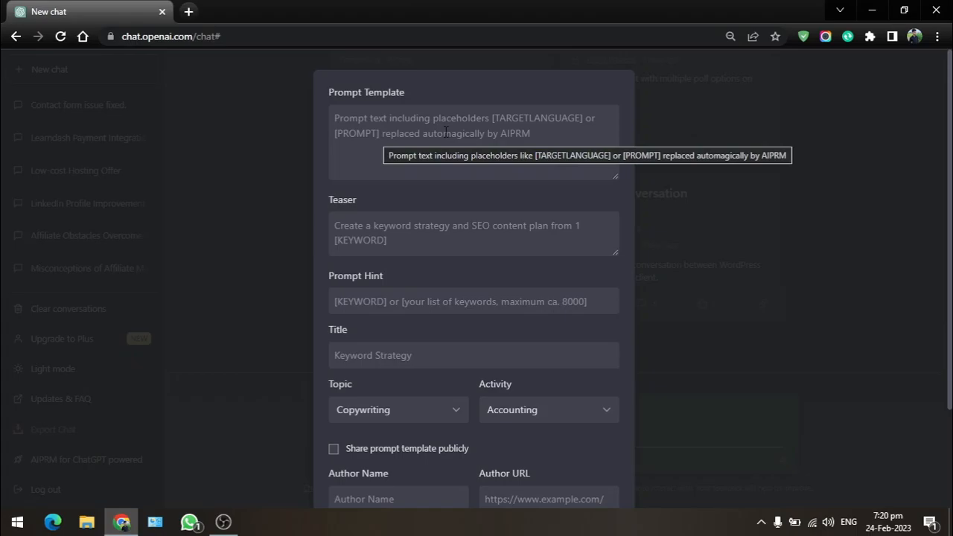
left_click(336, 225)
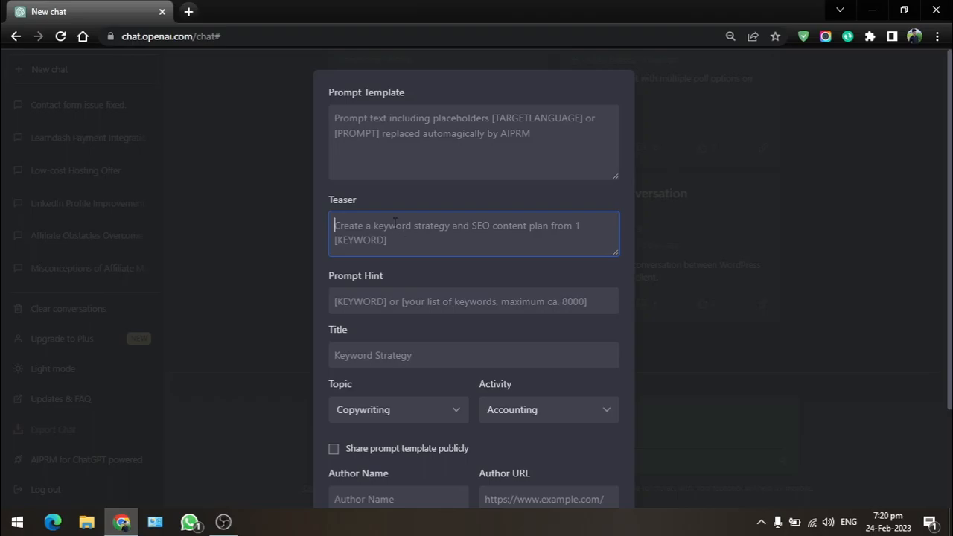
scroll(411, 210, "down", 3)
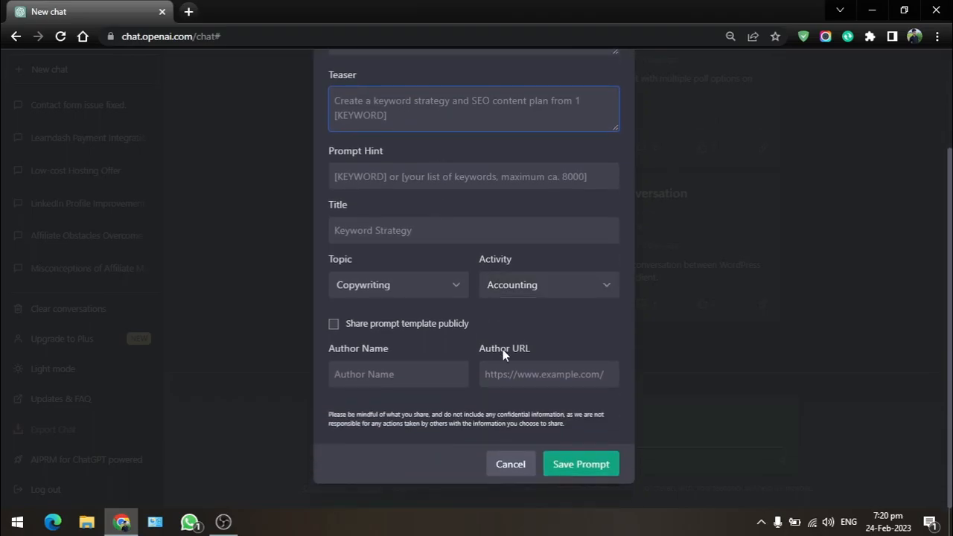
left_click(511, 461)
Review the existing own prompts, reopen the new prompt template form to view its fields, and cancel it
scroll(540, 257, "up", 3)
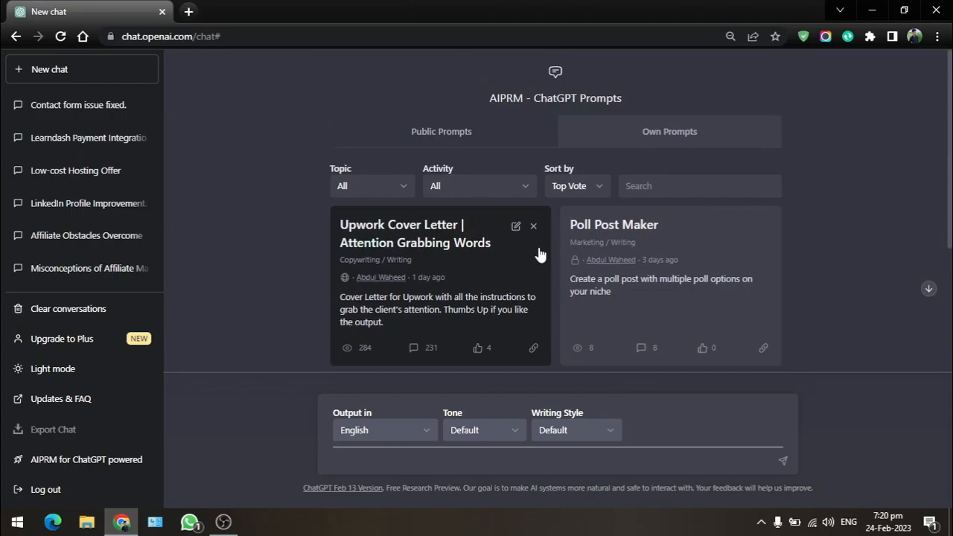
scroll(540, 249, "down", 3)
scroll(541, 246, "up", 2)
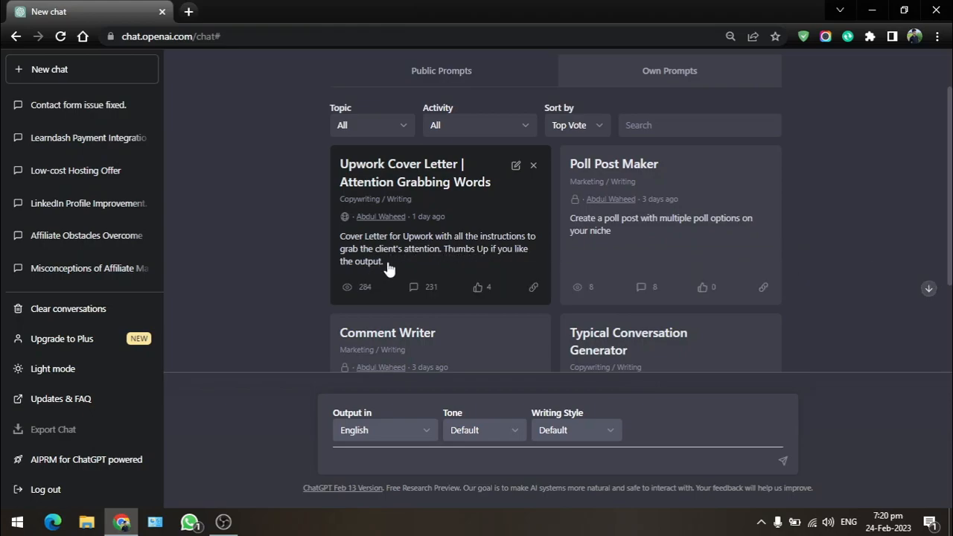
scroll(635, 175, "down", 2)
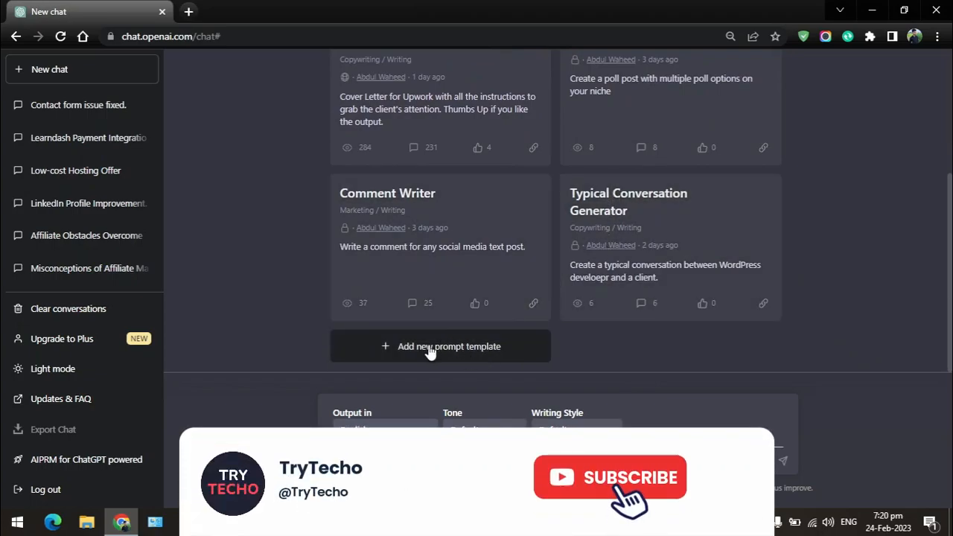
left_click(432, 352)
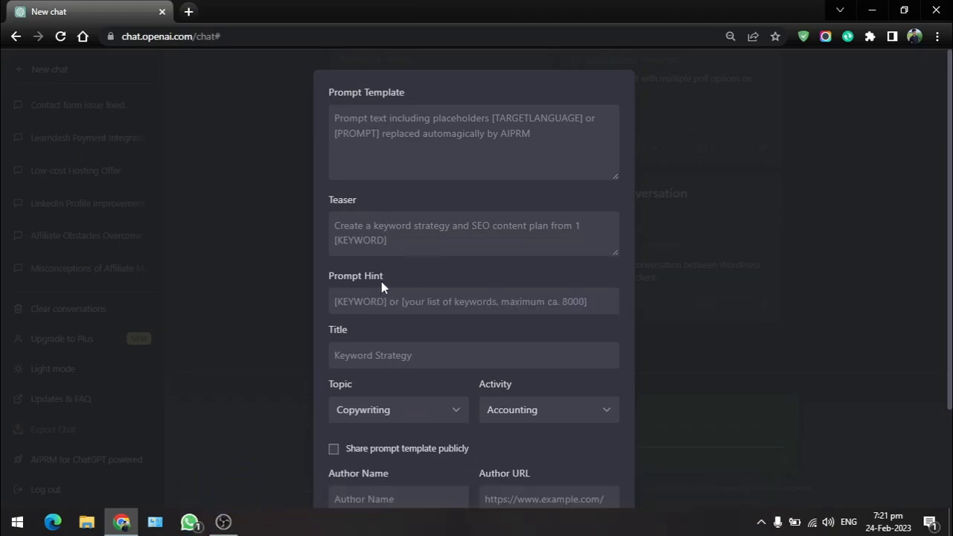
scroll(416, 313, "down", 3)
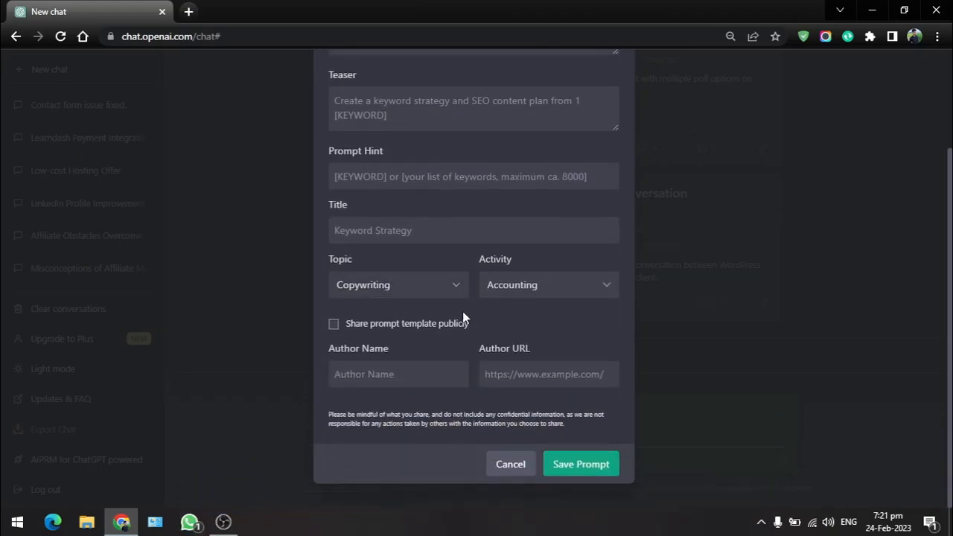
left_click(511, 465)
Select the own prompt "Upwork Cover Letter | Attention Grabbing Words" for the chat and place the cursor in its job description input
scroll(640, 369, "up", 1)
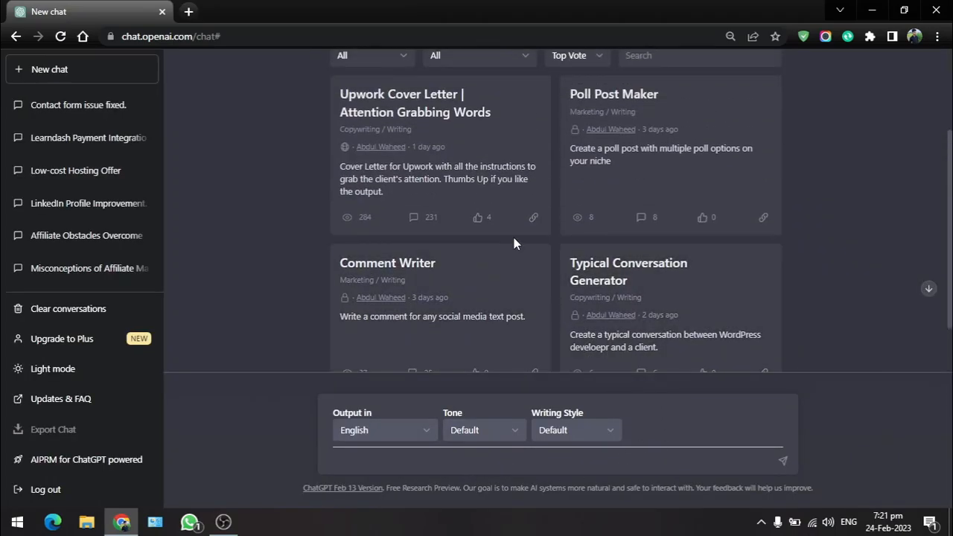
left_click(492, 136)
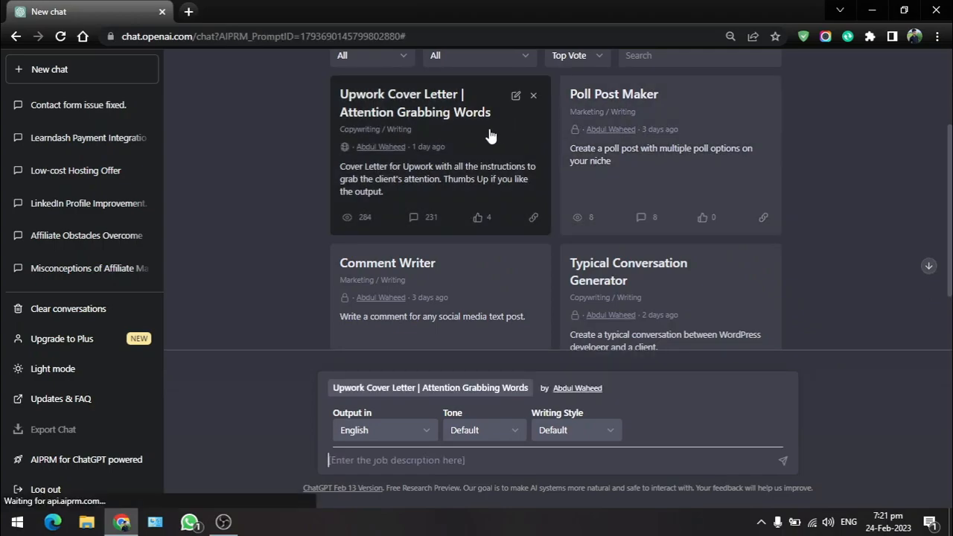
left_click(342, 466)
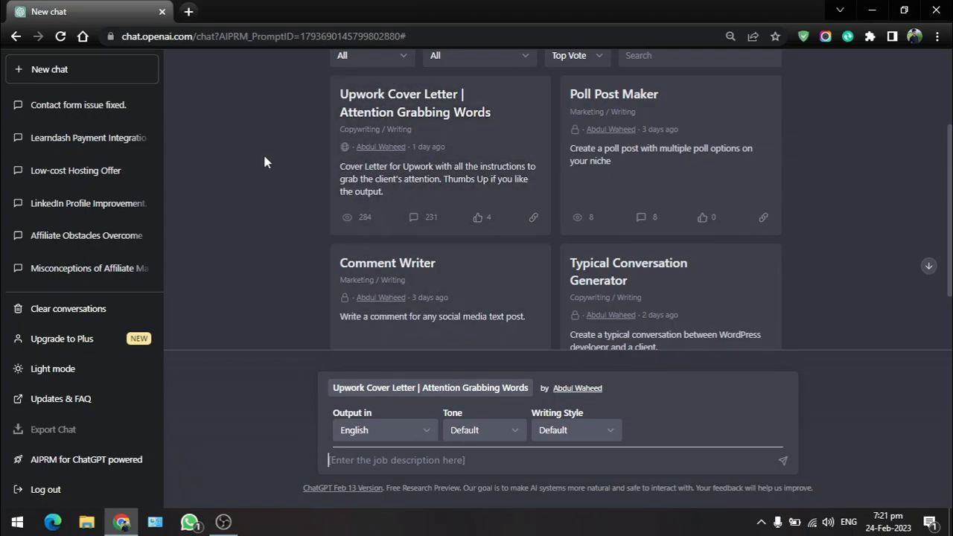
scroll(265, 161, "down", 2)
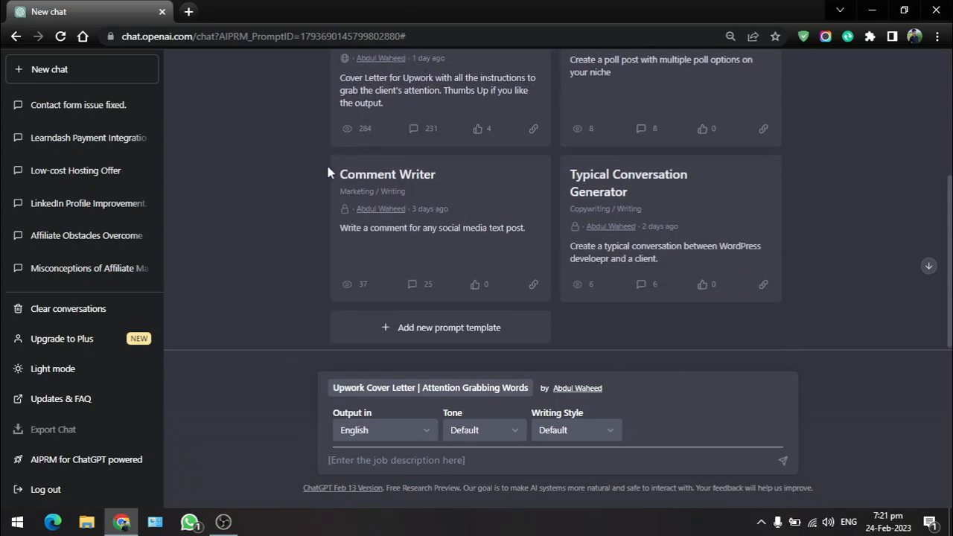
Open a new prompt template form from the own prompts and examine its Prompt Template, Teaser, Prompt Hint and other fields
left_click(401, 325)
scroll(441, 259, "down", 1)
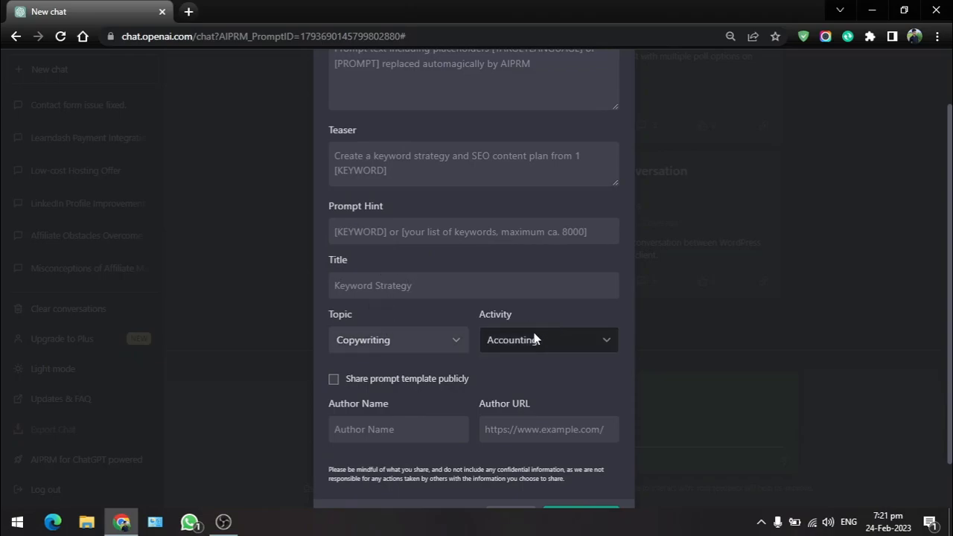
scroll(486, 342, "up", 1)
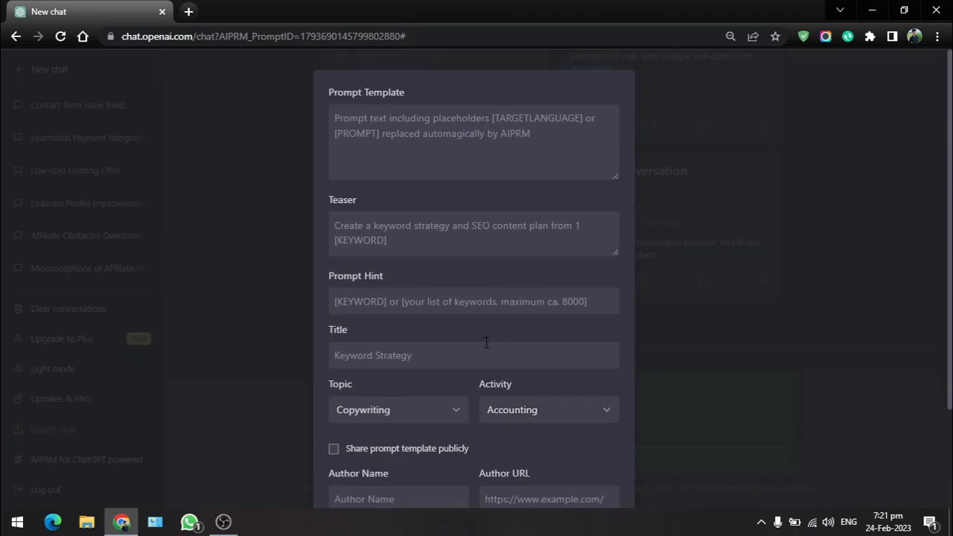
left_click(367, 227)
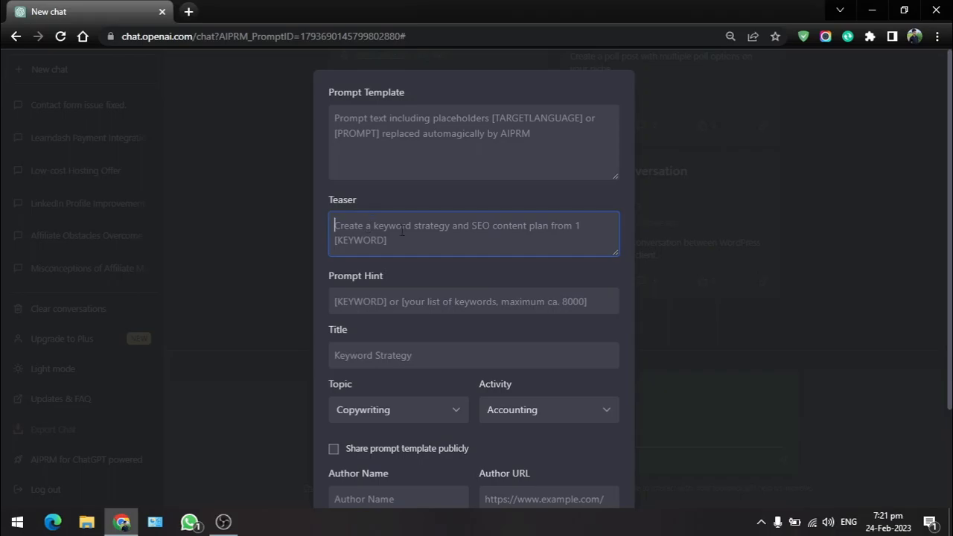
left_click(362, 113)
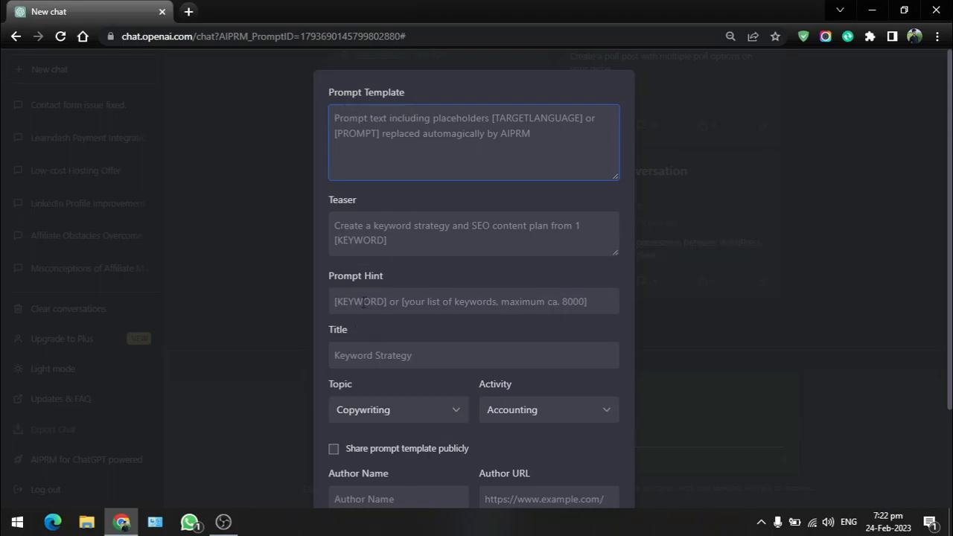
left_click_drag(331, 92, 397, 97)
left_click(354, 97)
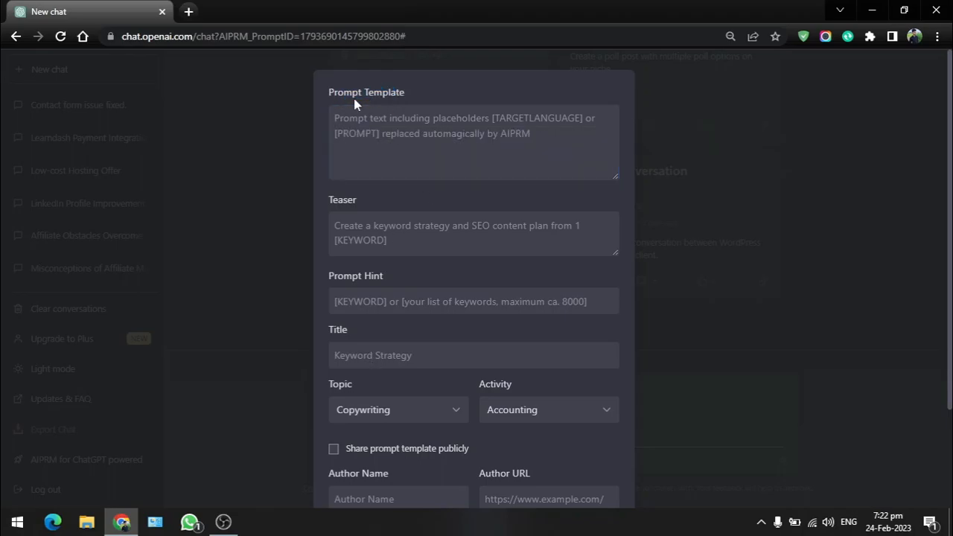
Enter the teaser "This prompt can generate content for any social media." for the new prompt template
left_click(355, 224)
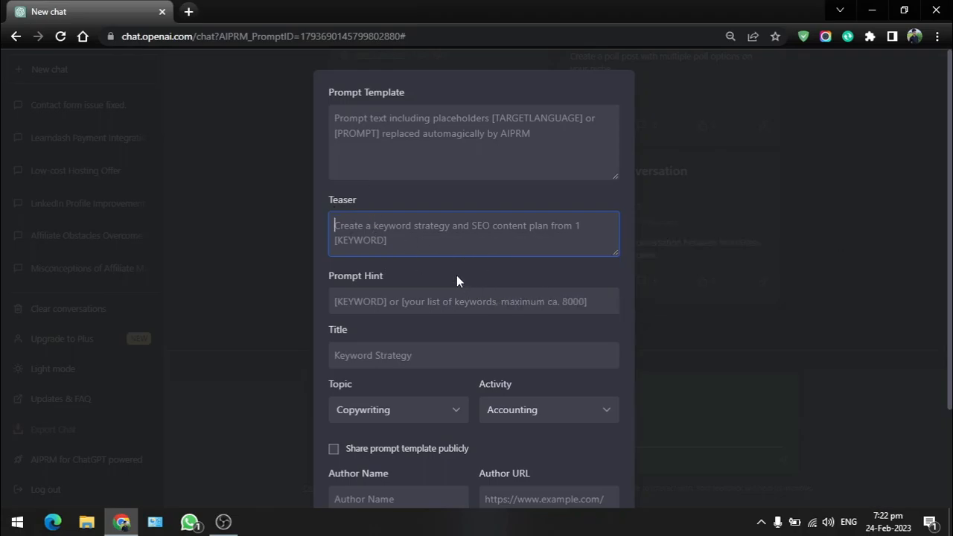
type("This prompt can ")
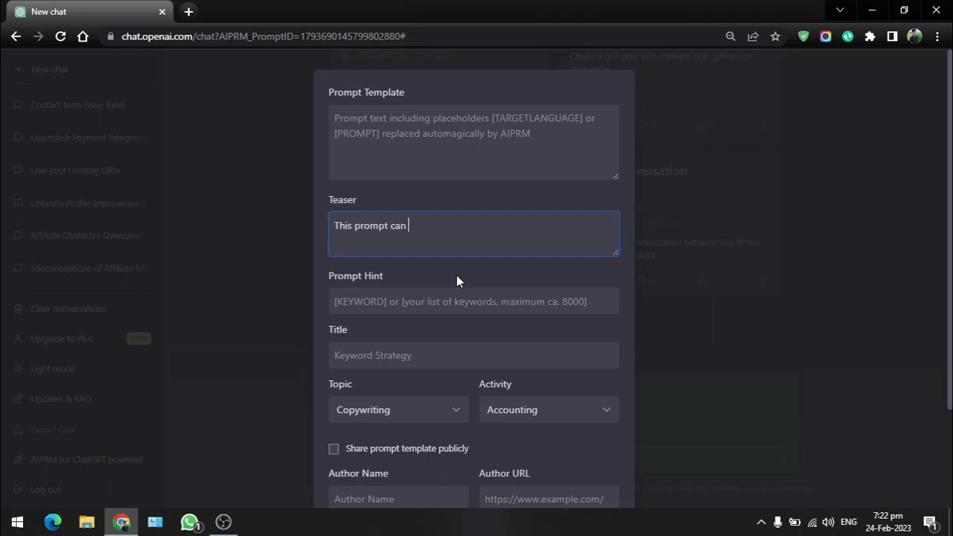
type("generate content for an")
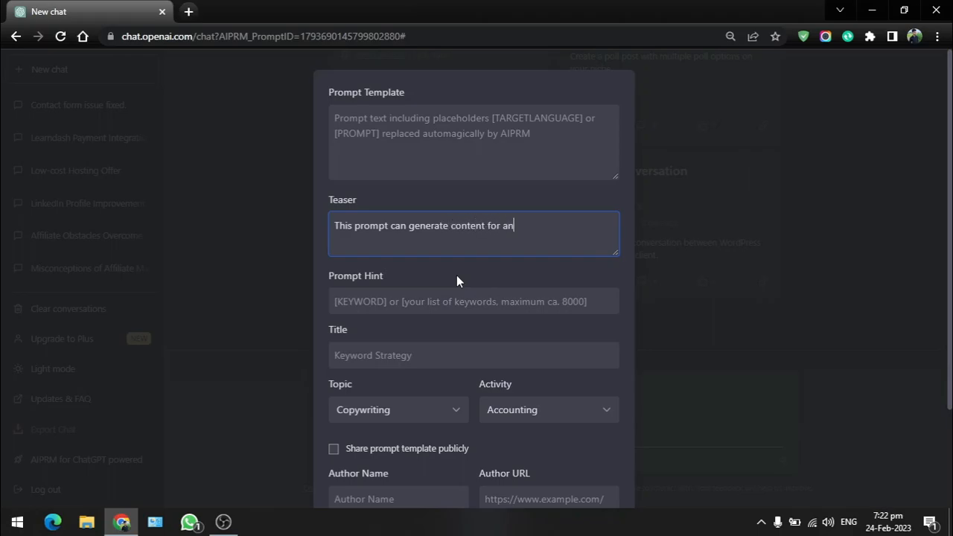
type("y social")
key("BackSpace")
type("l media.")
Set the new template's prompt hint to "[Enter the topic for your post]"
left_click(440, 300)
type("[")
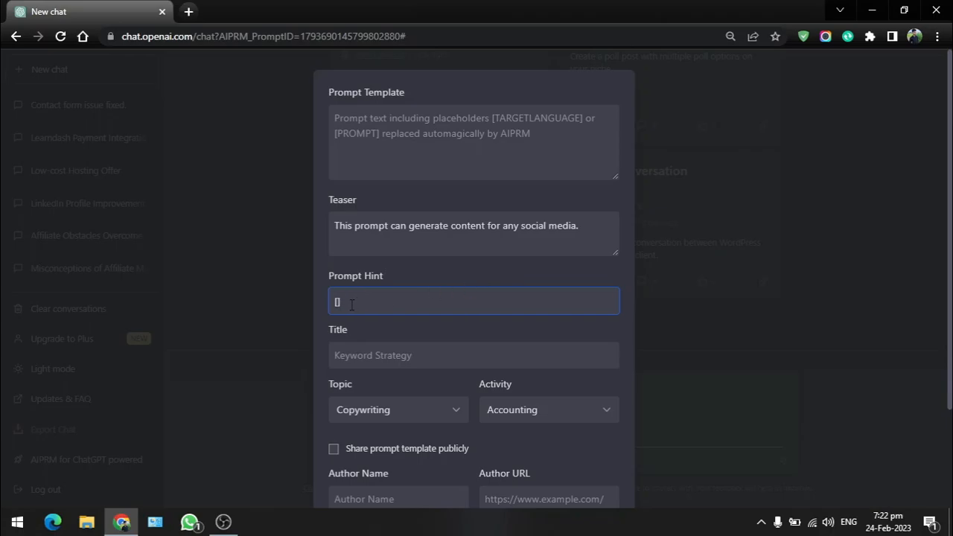
left_click_drag(352, 304, 332, 304)
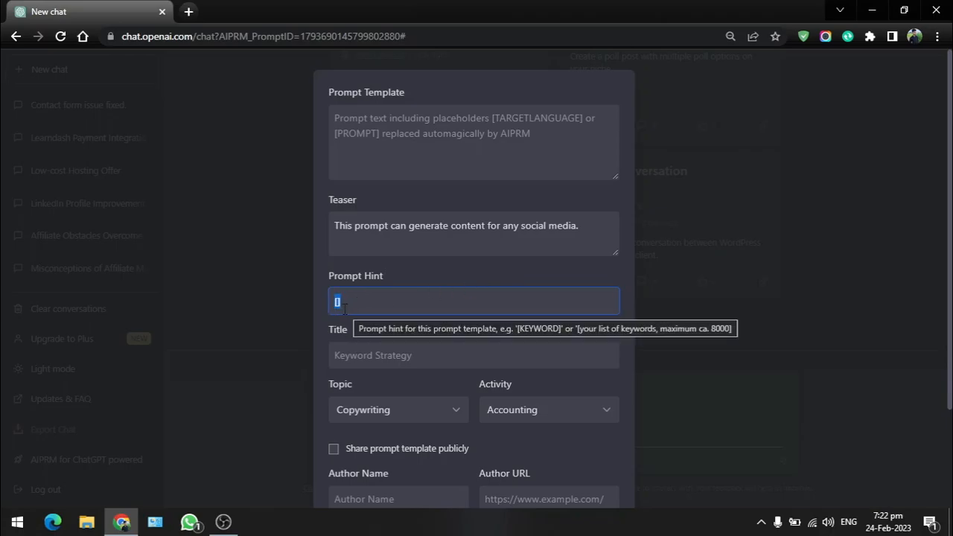
key("BackSpace")
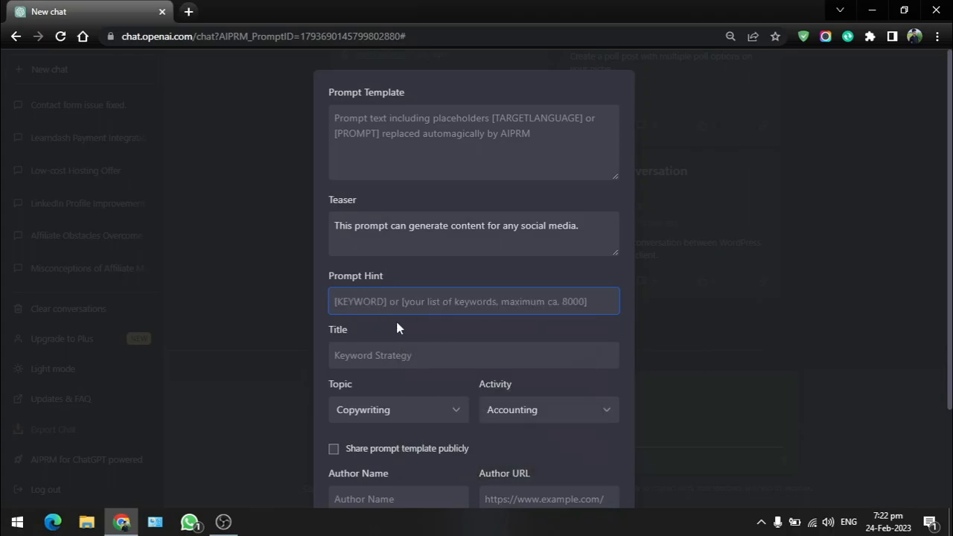
type("[")
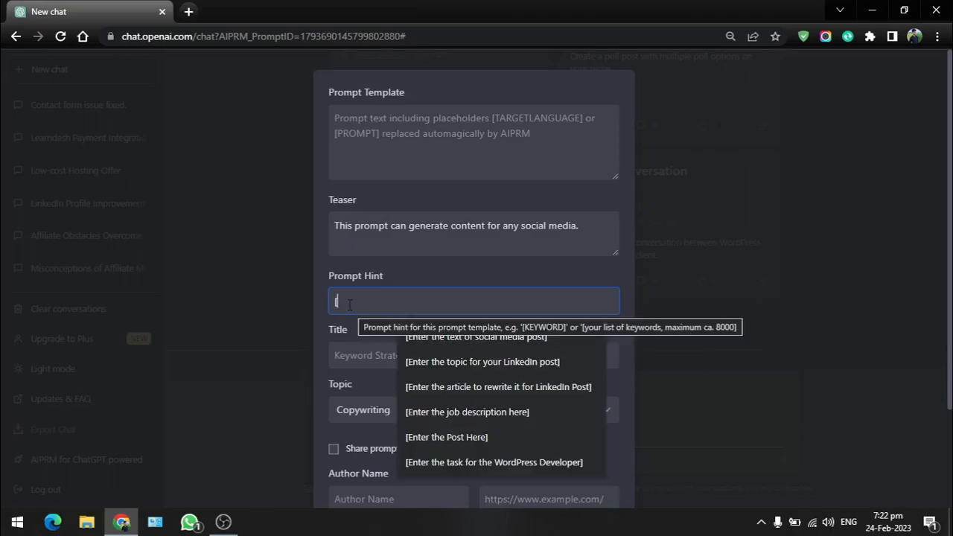
type("]")
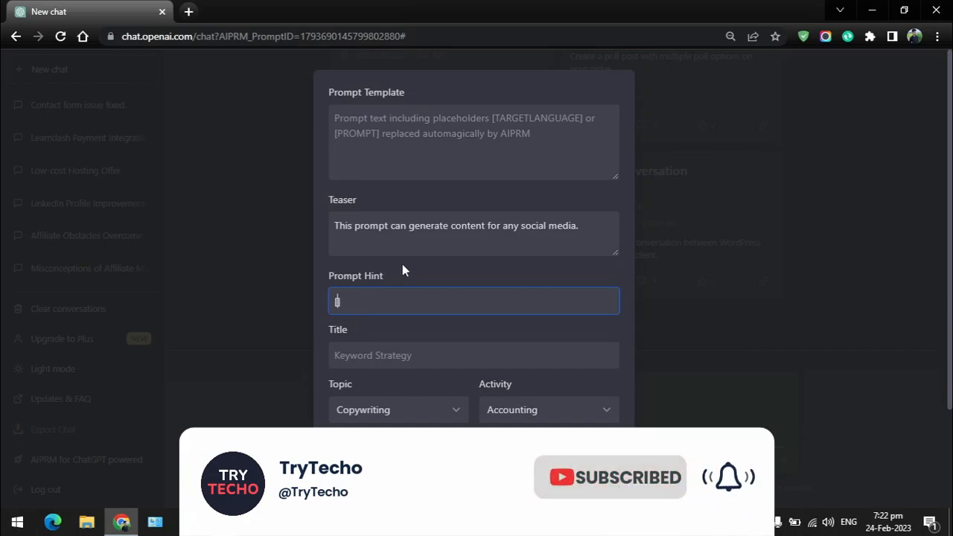
type("Enter the ")
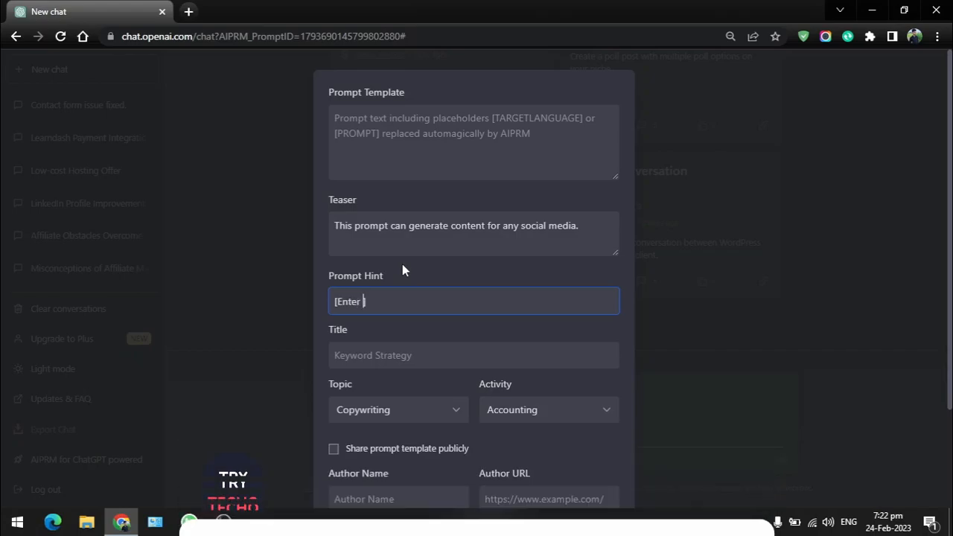
type("topic f")
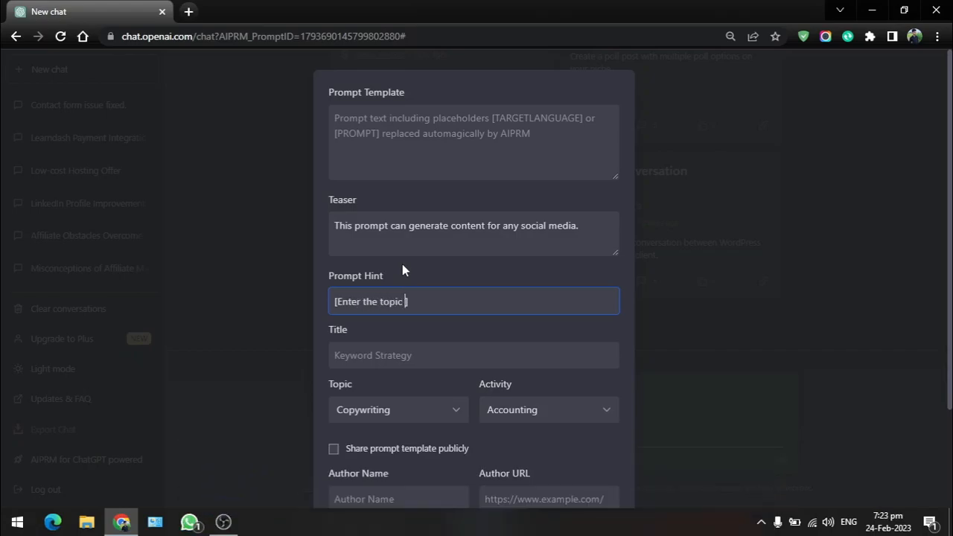
type("or your post]")
Title the new prompt template "Social Media Post Generator"
left_click(385, 352)
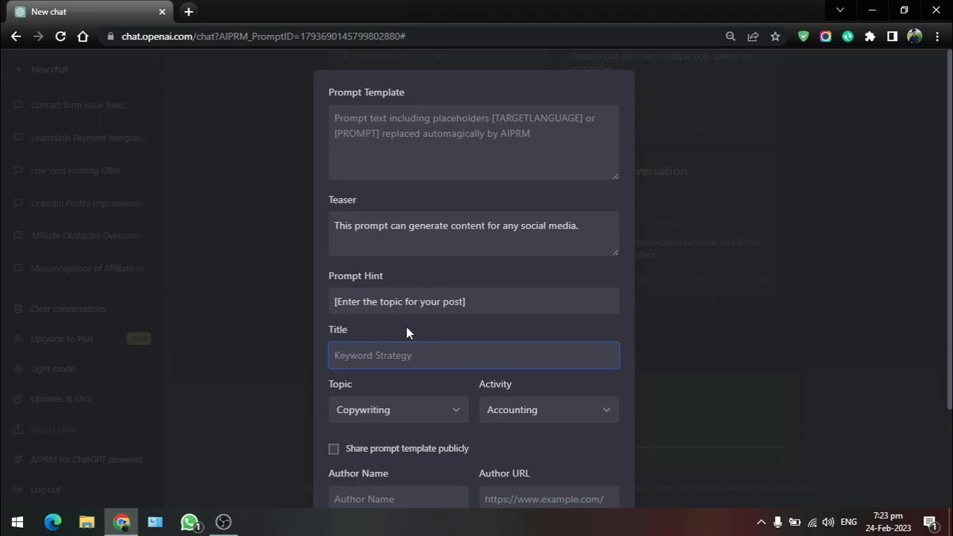
type("Social Media Post Generator")
left_click(417, 329)
Set the template's activity to Writing and its topic to Copywriting
scroll(420, 328, "down", 1)
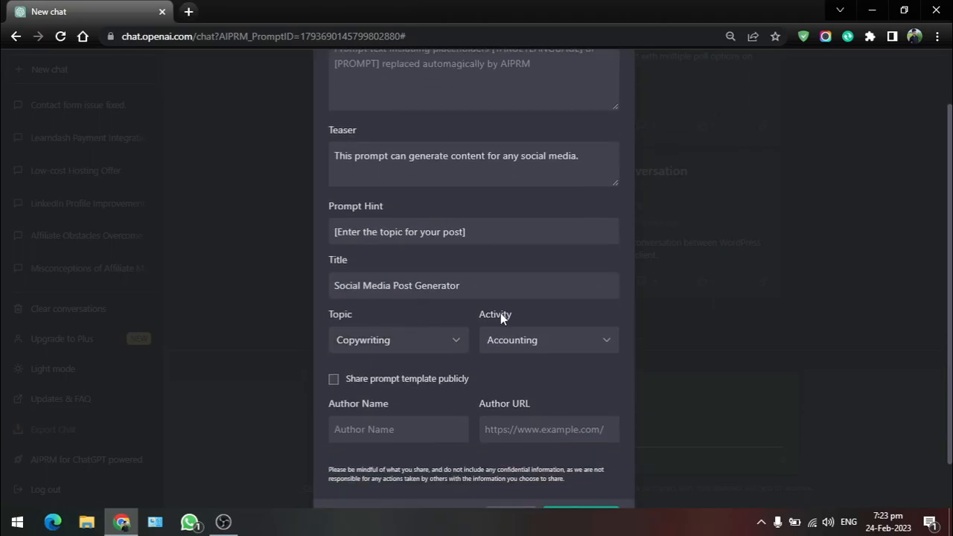
left_click(540, 343)
left_click(535, 320)
left_click(422, 343)
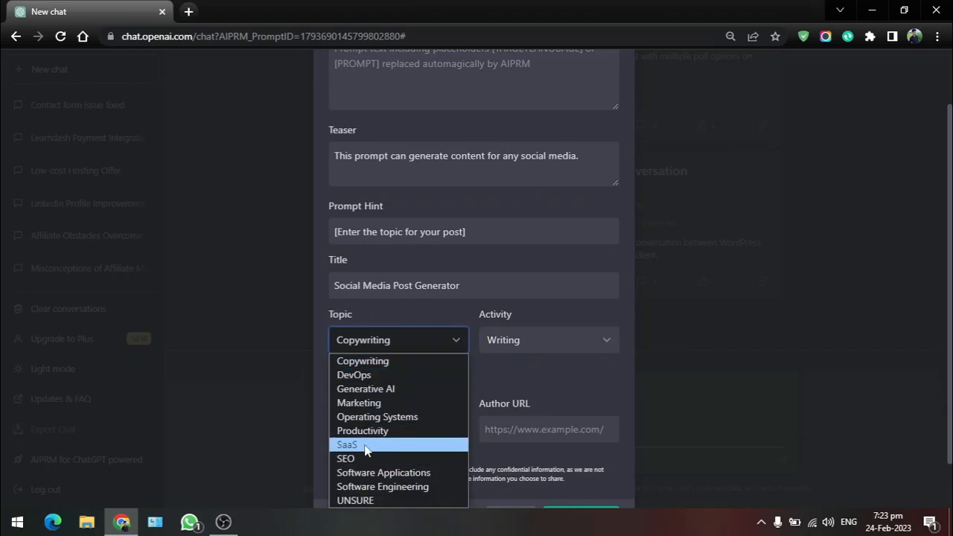
left_click(377, 363)
left_click(396, 318)
scroll(499, 364, "down", 2)
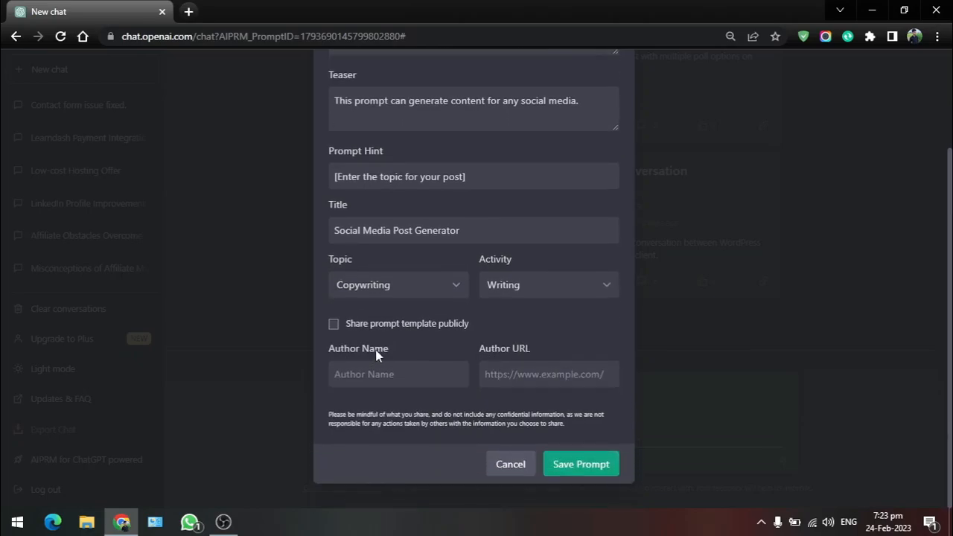
left_click(372, 375)
left_click(402, 407)
left_click(521, 374)
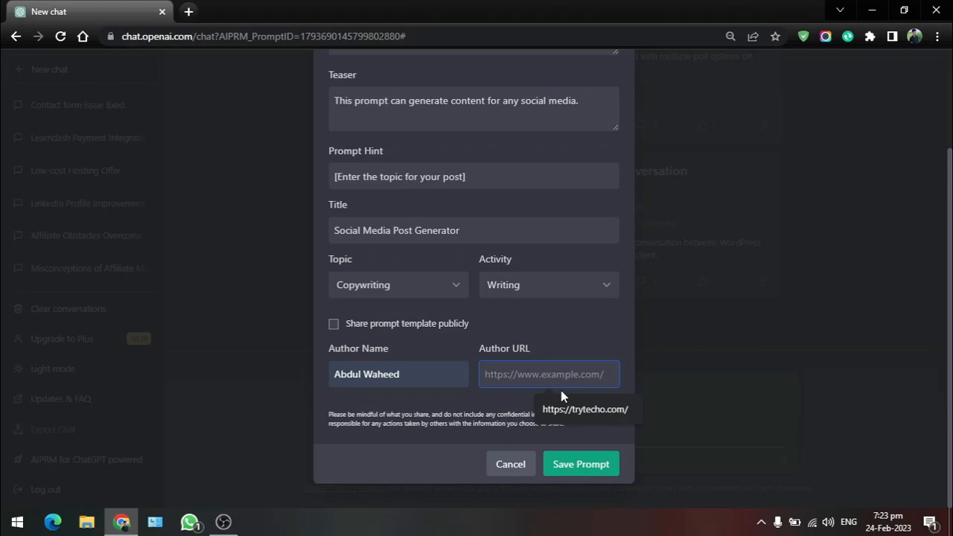
left_click(575, 403)
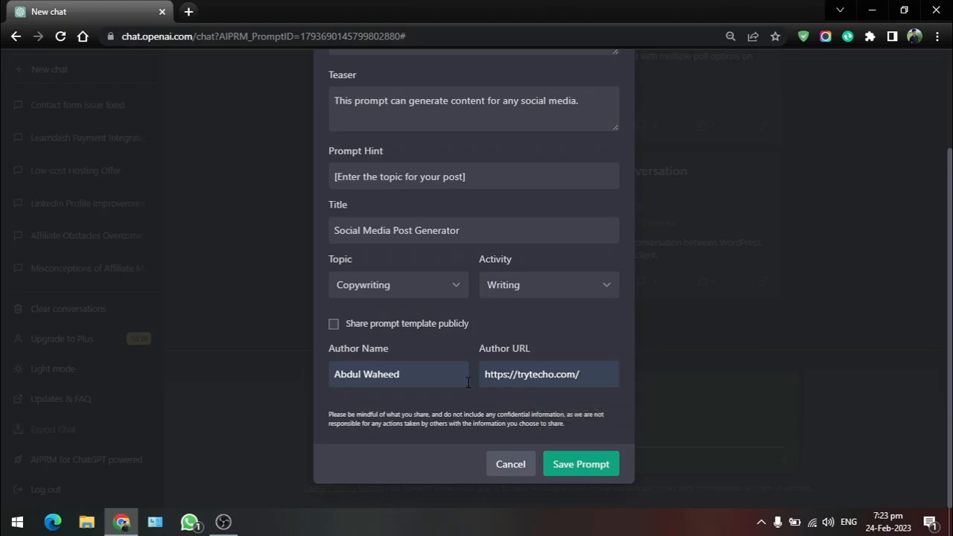
Review the completed form fields and enlarge the empty Prompt Template text box to make room for the prompt text
scroll(479, 406, "up", 1)
scroll(478, 405, "down", 1)
scroll(448, 166, "up", 2)
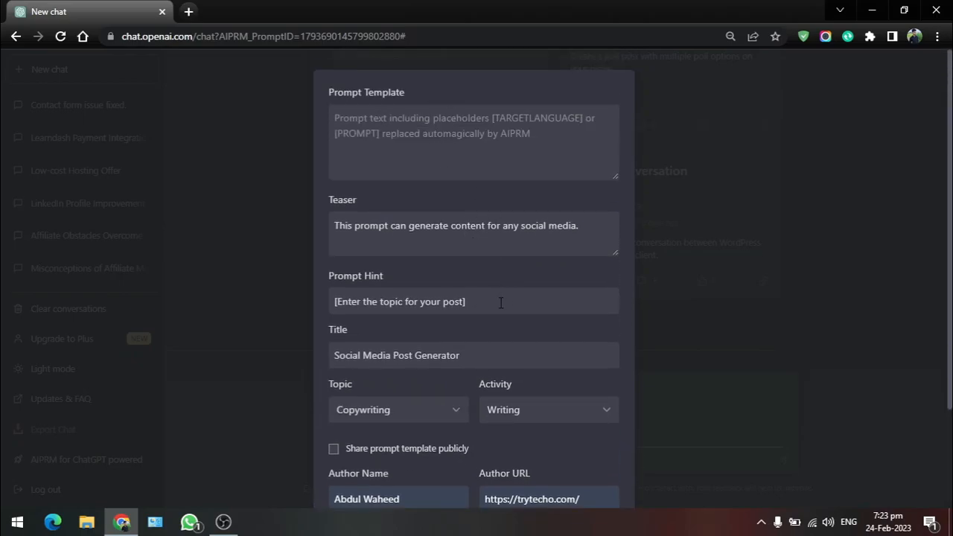
scroll(495, 309, "down", 2)
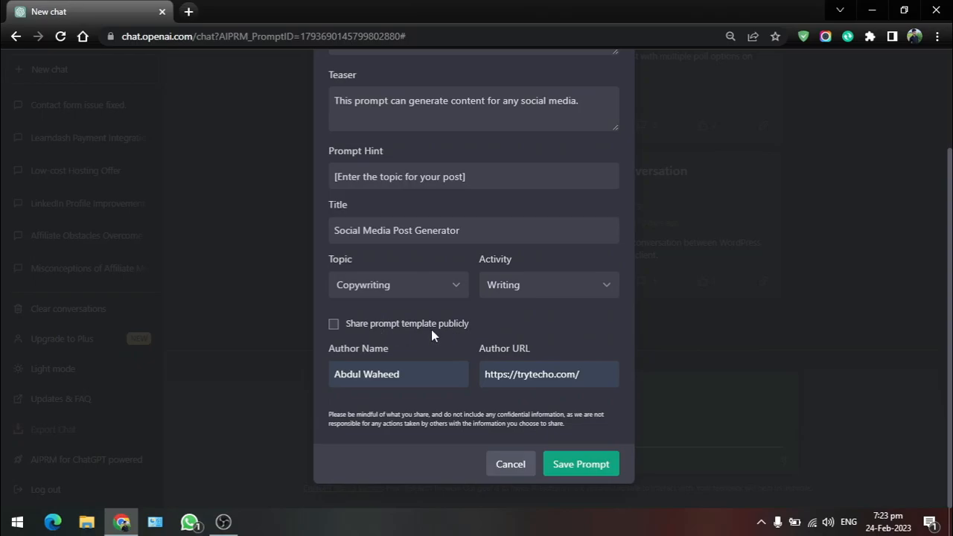
scroll(431, 332, "up", 1)
scroll(429, 335, "up", 2)
left_click(380, 119)
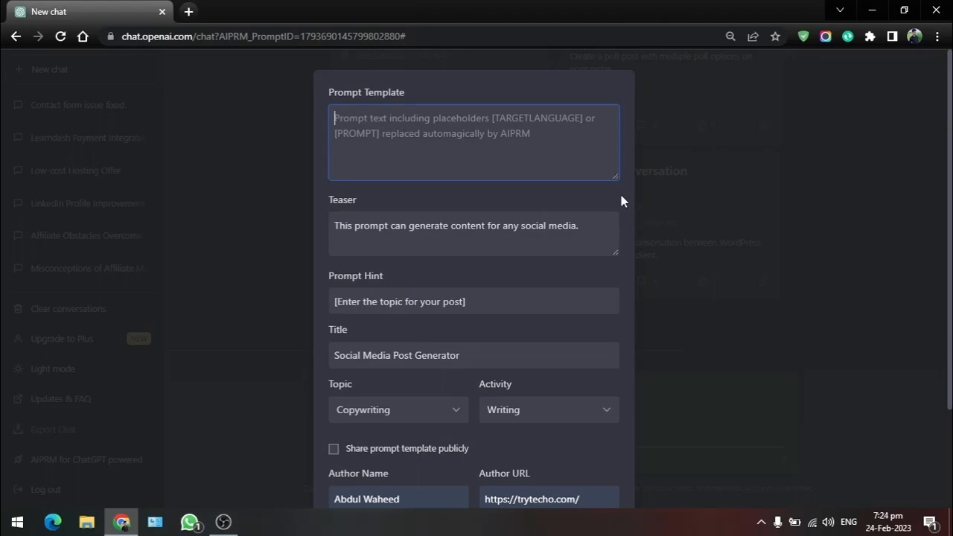
left_click_drag(616, 177, 611, 406)
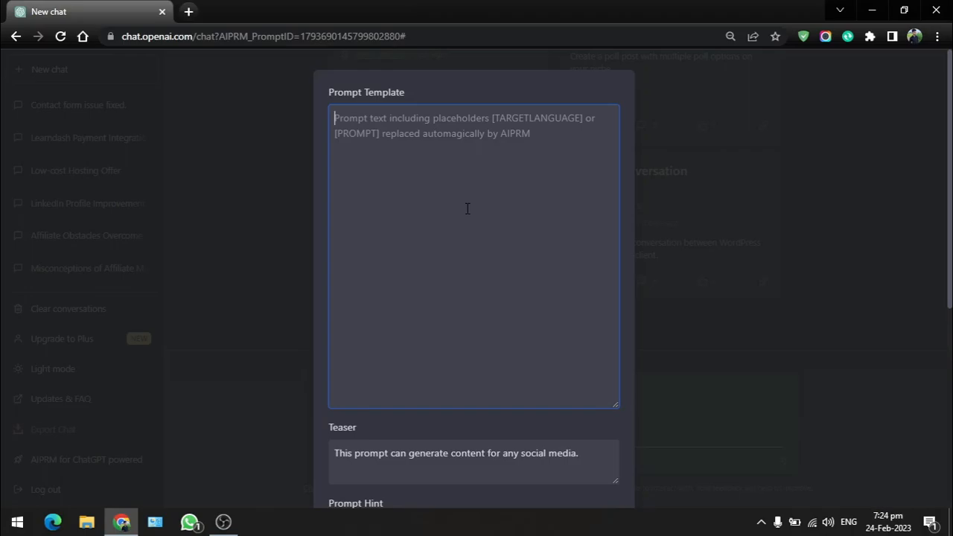
Begin the prompt template text with "write the content for my social media post according to the topic given."
scroll(440, 324, "down", 1)
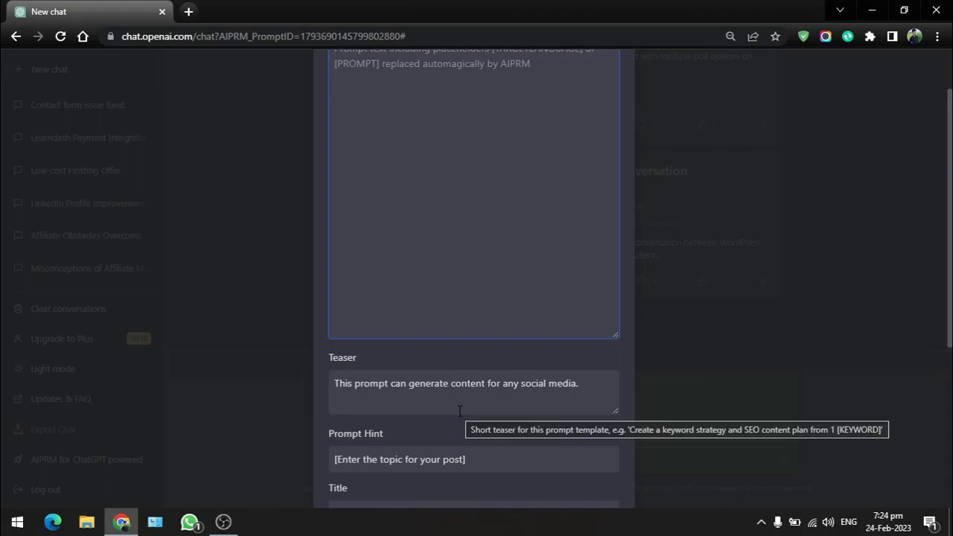
scroll(461, 193, "up", 1)
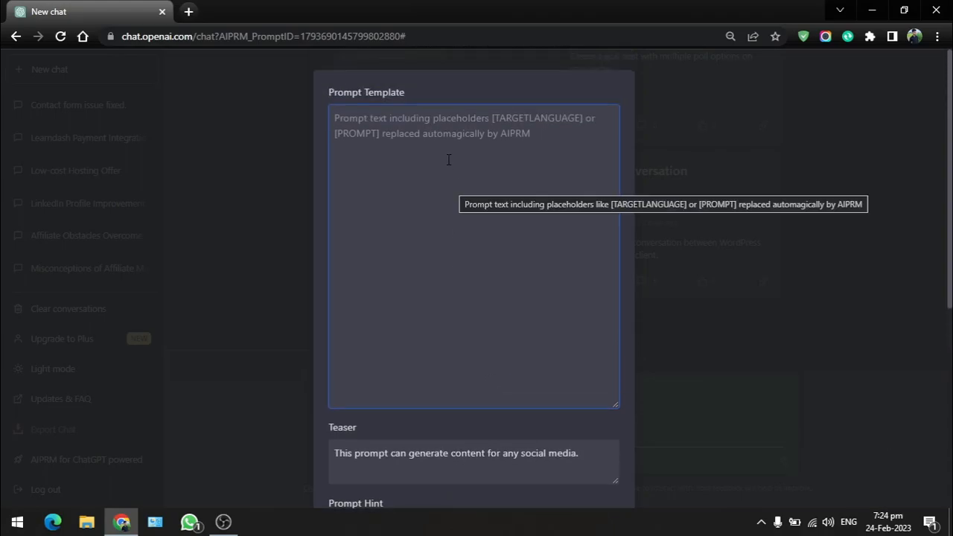
type("write ")
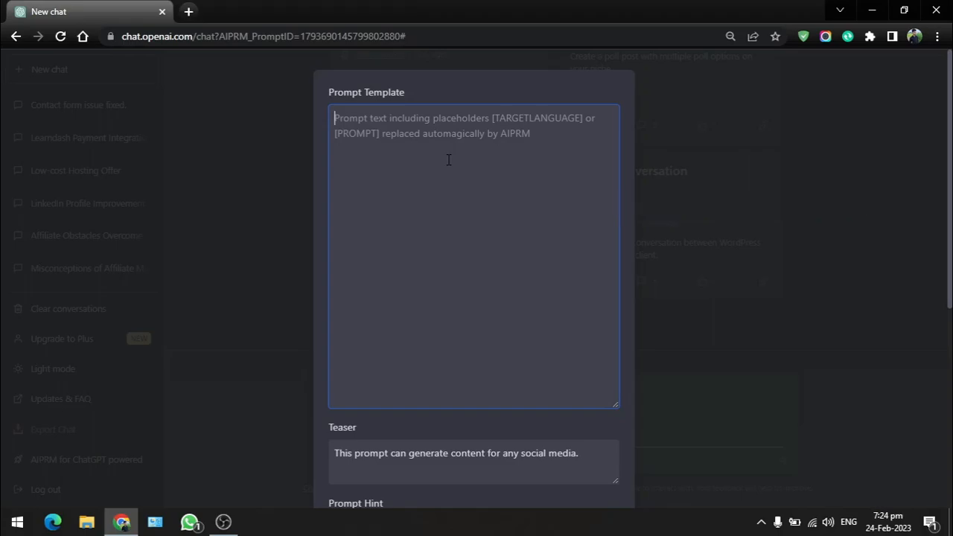
type("th")
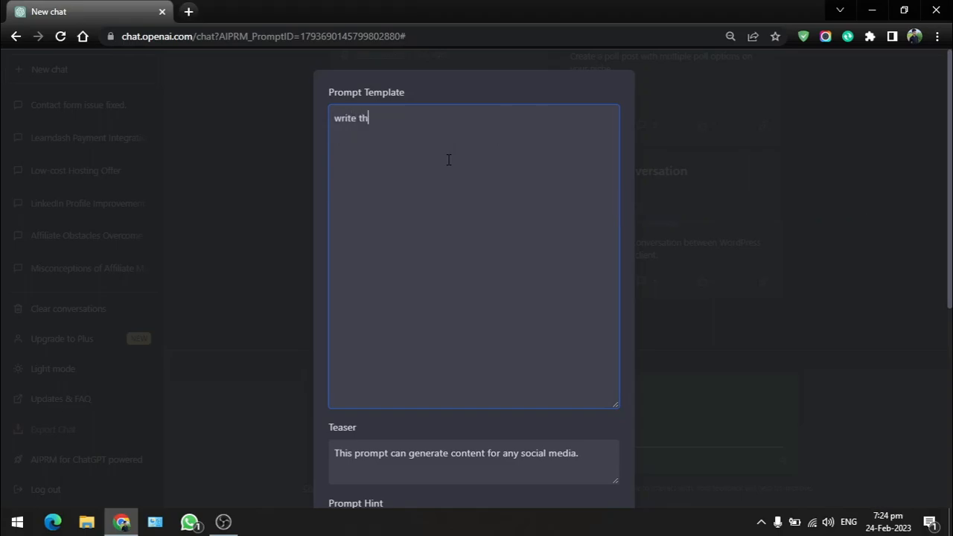
type("e content for my social media post ")
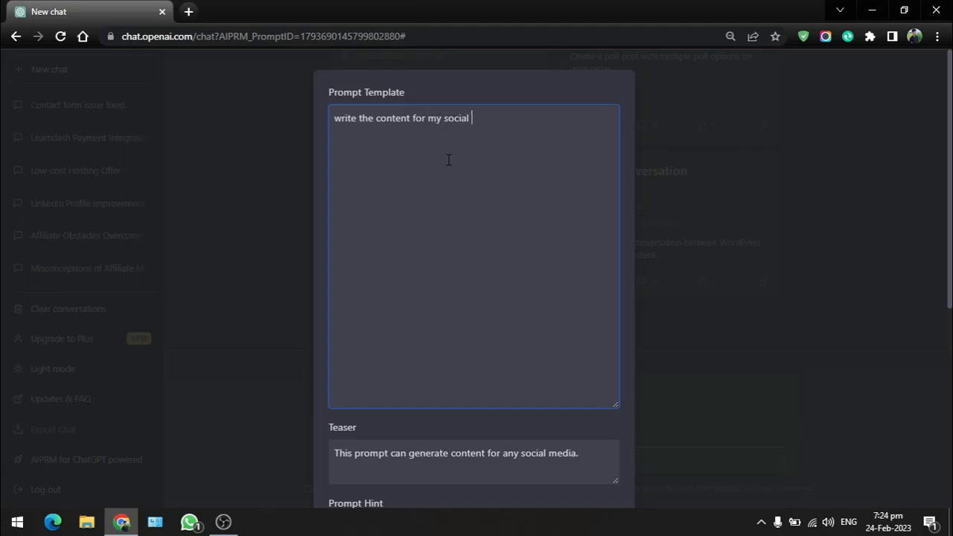
type("according to the topic given.")
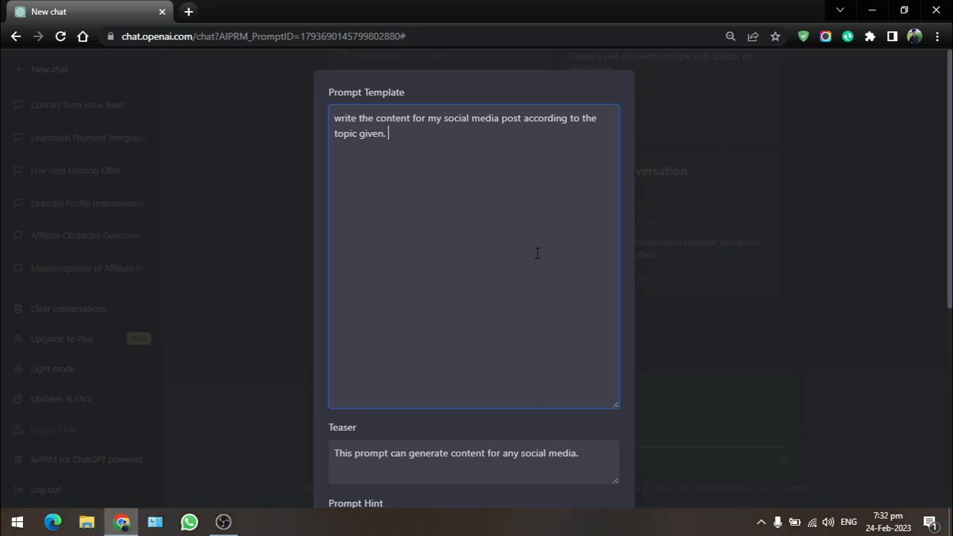
Add the sentence "all the content should be in [TARGETLANGUAGE]." to the prompt template, using the placeholder instead of a fixed language
type("all the con")
type("etent should be in ")
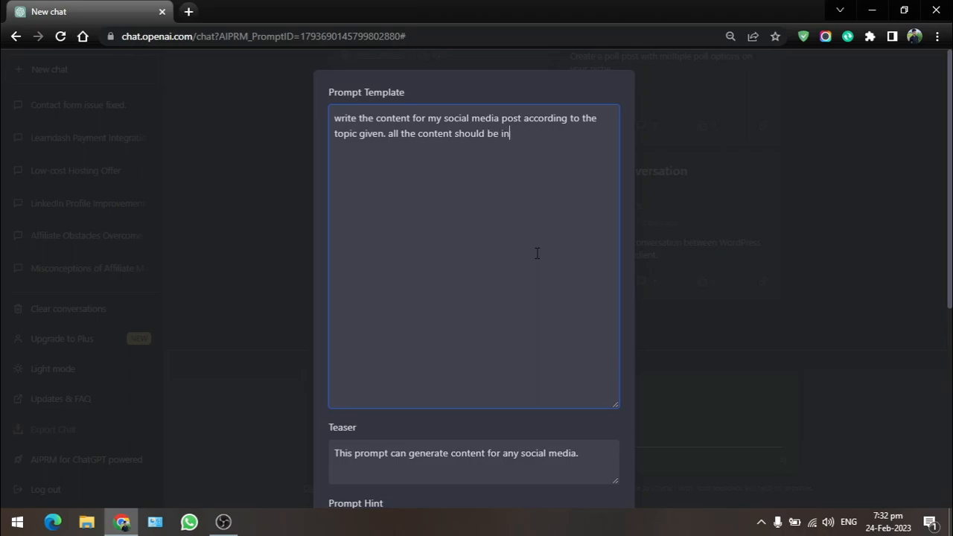
type("English")
key("BackSpace")
key("BackSpace")
key("BackSpace")
key("BackSpace")
key("BackSpace")
key("BackSpace")
key("BackSpace")
type("[]TARGETLANGUAGE")
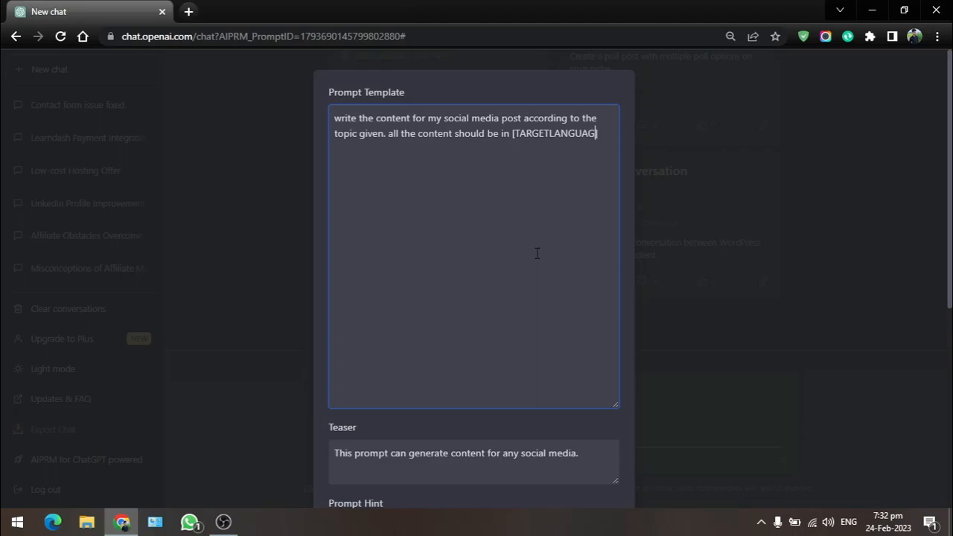
key("Right")
Add "Here is the topic for the social media post." on a new line of the prompt template
key("Return")
type("hERE")
key("BackSpace")
key("BackSpace")
key("BackSpace")
key("BackSpace")
key("BackSpace")
type("Here is the topic for ")
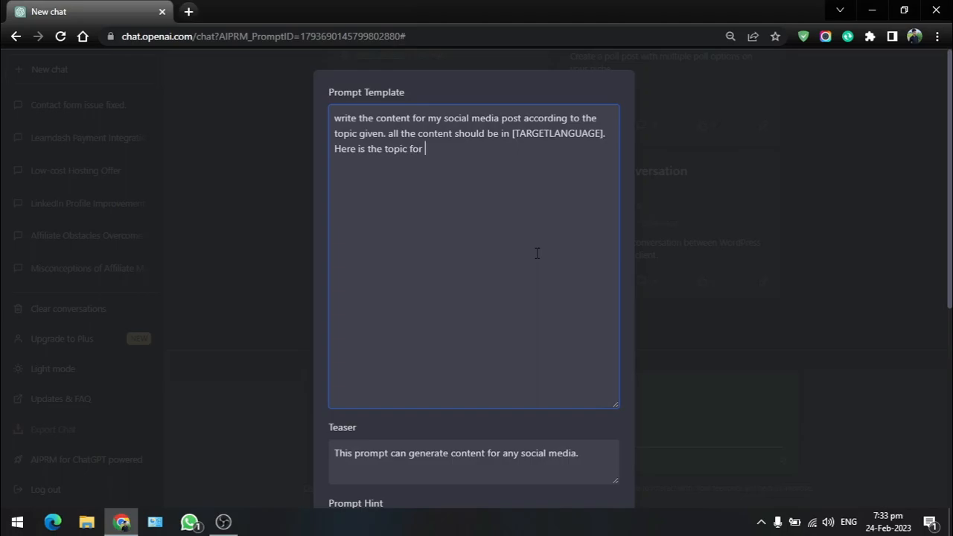
type("the social media post.")
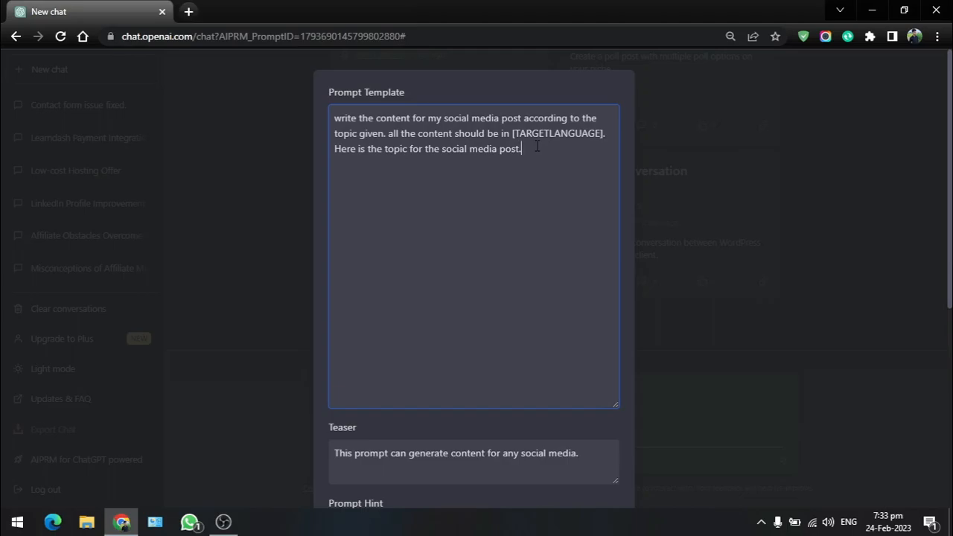
Try to save the Social Media Post Generator prompt template and dismiss the notice
left_click_drag(615, 403, 606, 183)
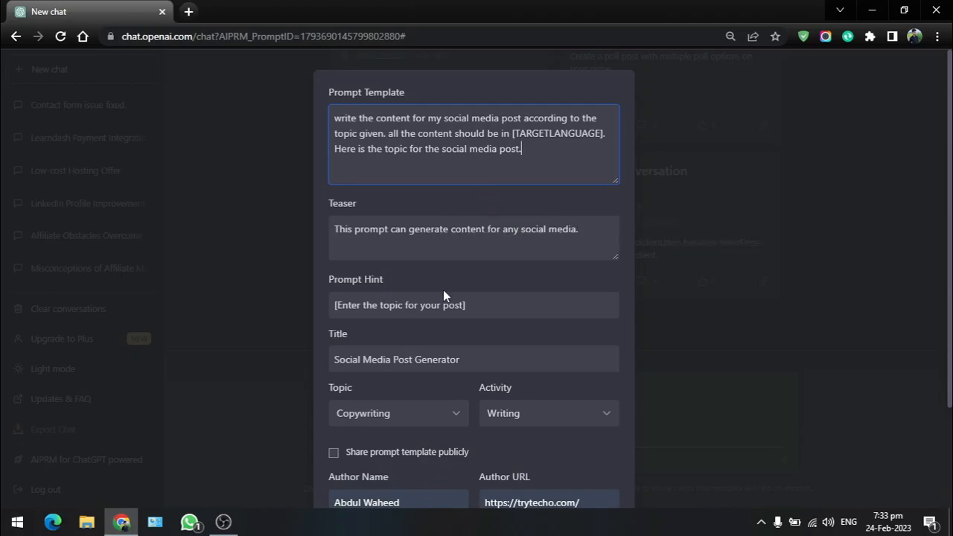
scroll(447, 294, "down", 2)
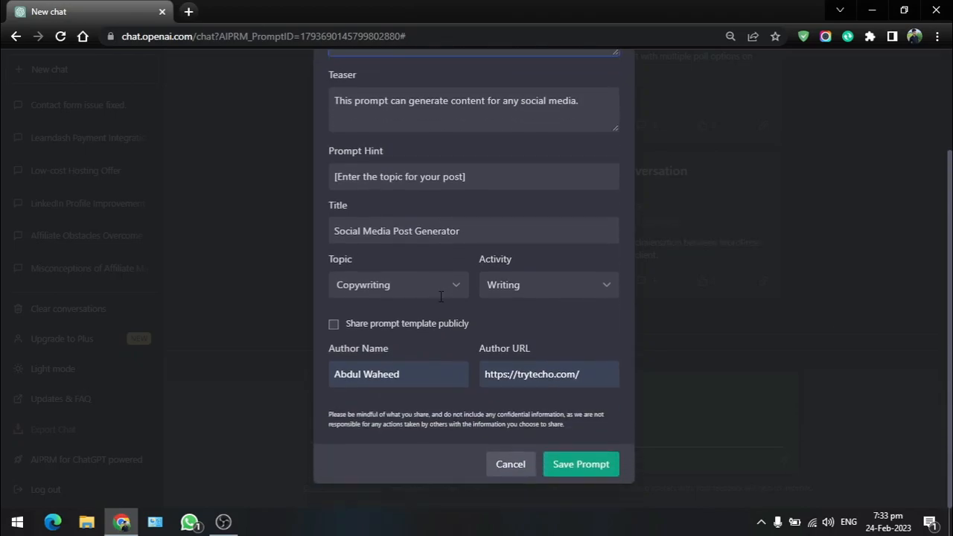
left_click(578, 466)
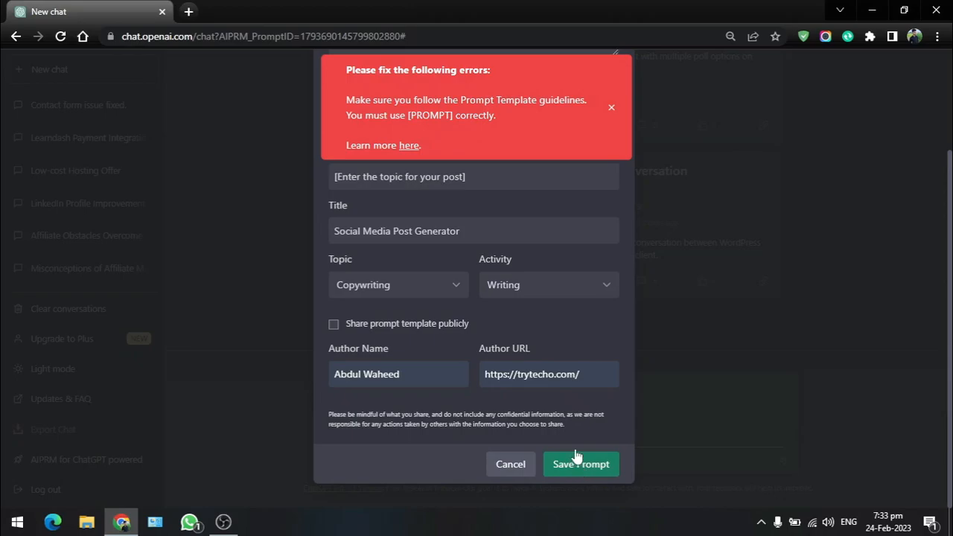
scroll(454, 209, "up", 3)
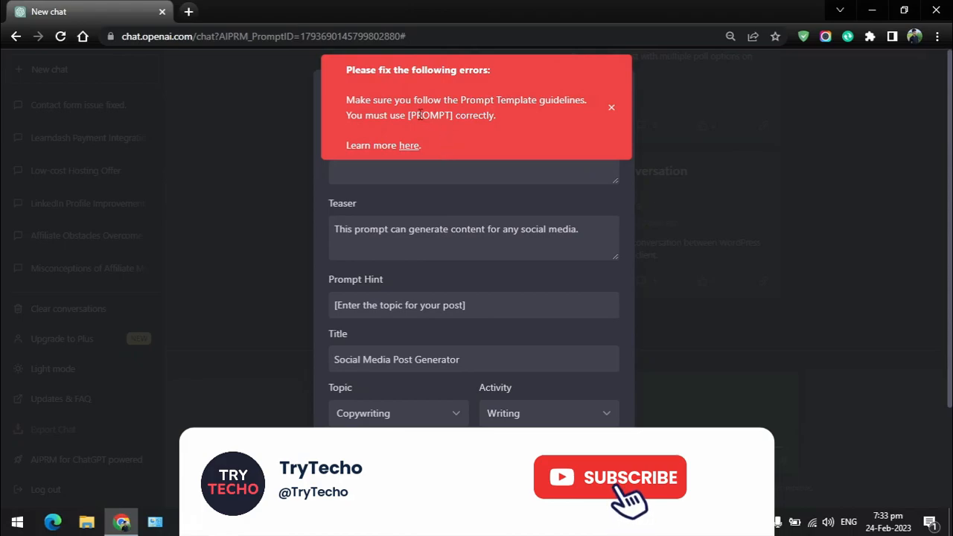
left_click(611, 107)
Add the placeholder [PROMPT] on a new line at the end of the prompt template text
left_click_drag(616, 180, 617, 276)
left_click(517, 162)
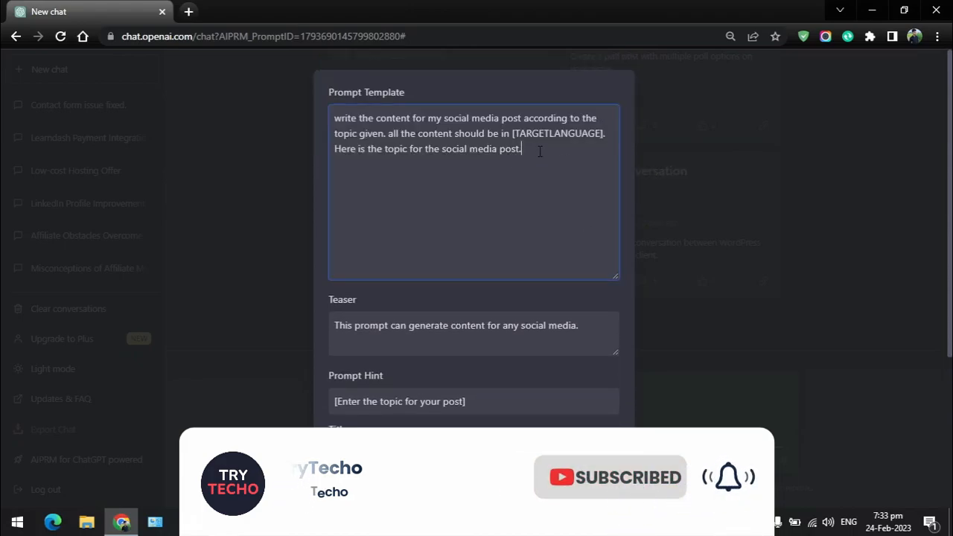
type("[")
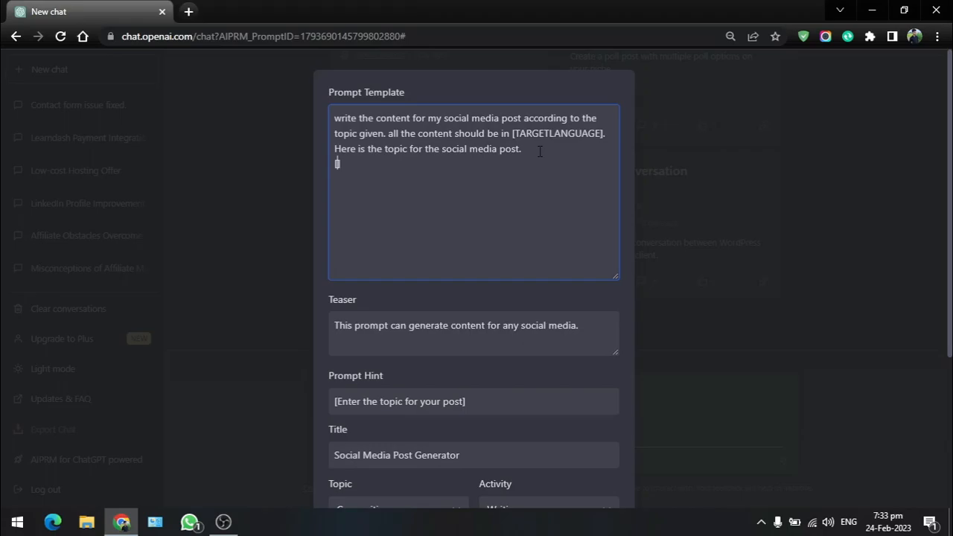
type("PROMPT")
key("ctrl+a")
left_click(425, 177)
left_click_drag(615, 276, 615, 252)
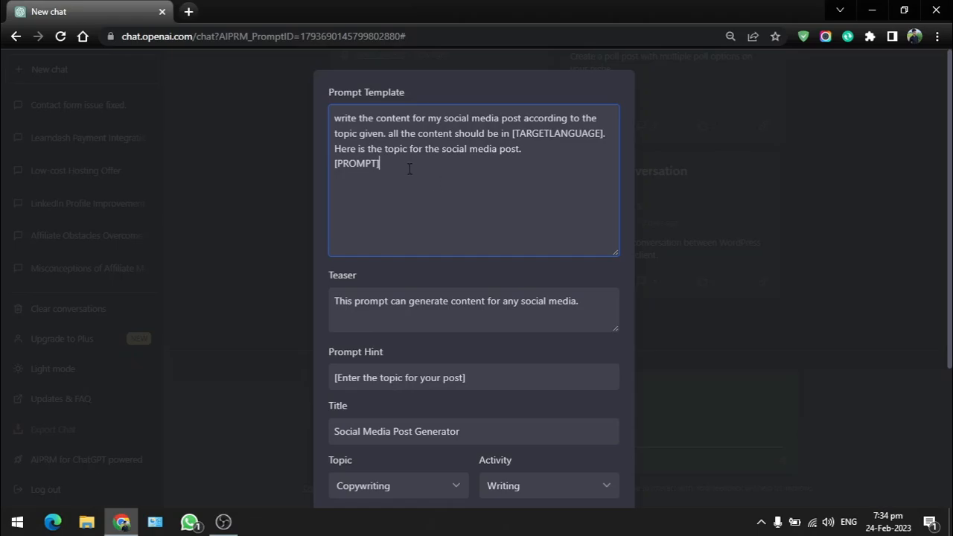
Go over the [PROMPT] and [TARGETLANGUAGE] placeholders in the template text and save the prompt template
left_click_drag(336, 165, 391, 166)
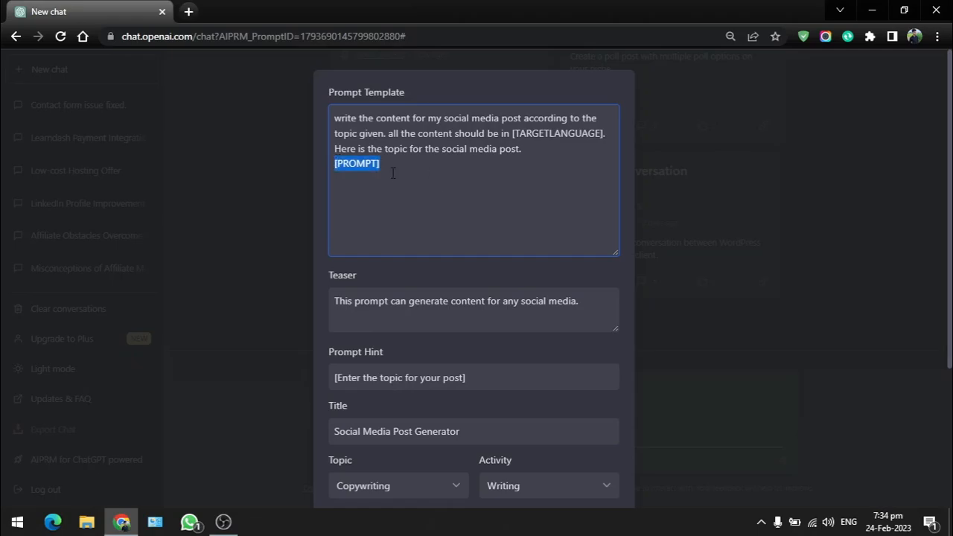
left_click(387, 170)
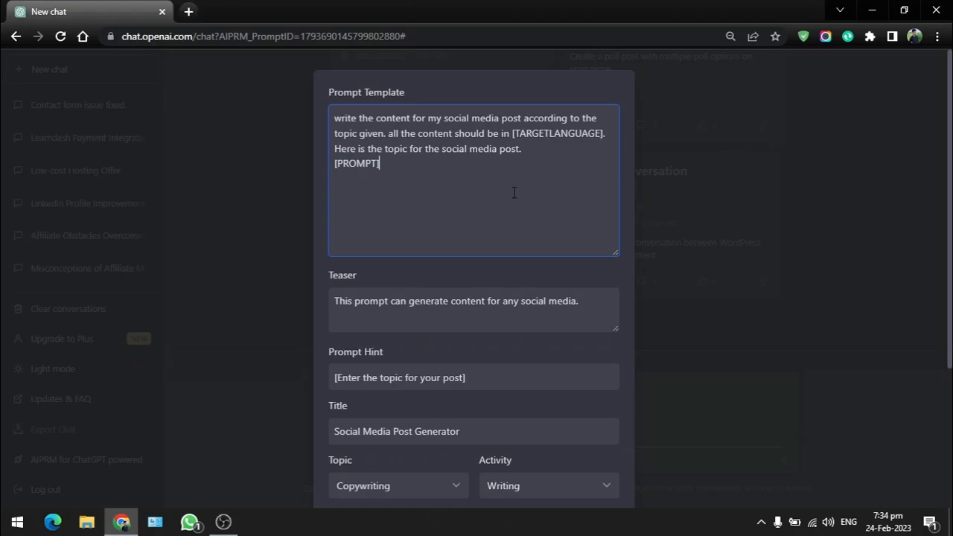
left_click_drag(510, 134, 579, 142)
left_click(578, 142)
left_click_drag(612, 251, 609, 182)
scroll(607, 314, "down", 2)
left_click(600, 477)
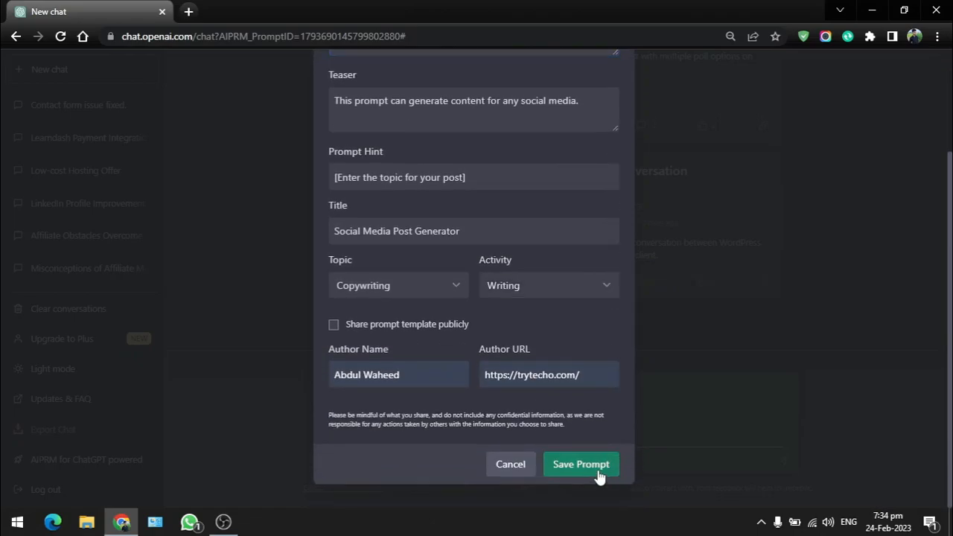
left_click(597, 470)
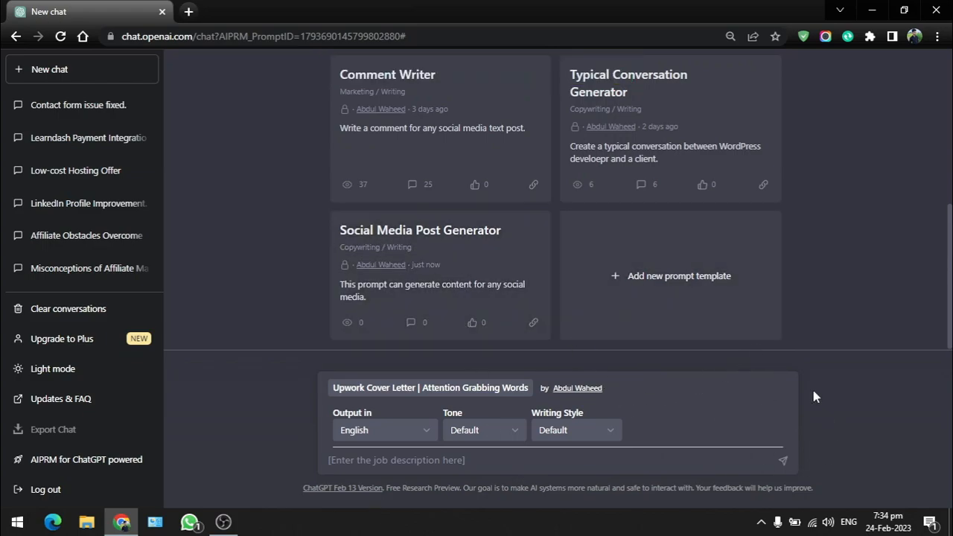
Run the Social Media Post Generator prompt with the topic "Common mistakes in SEO"
left_click(450, 260)
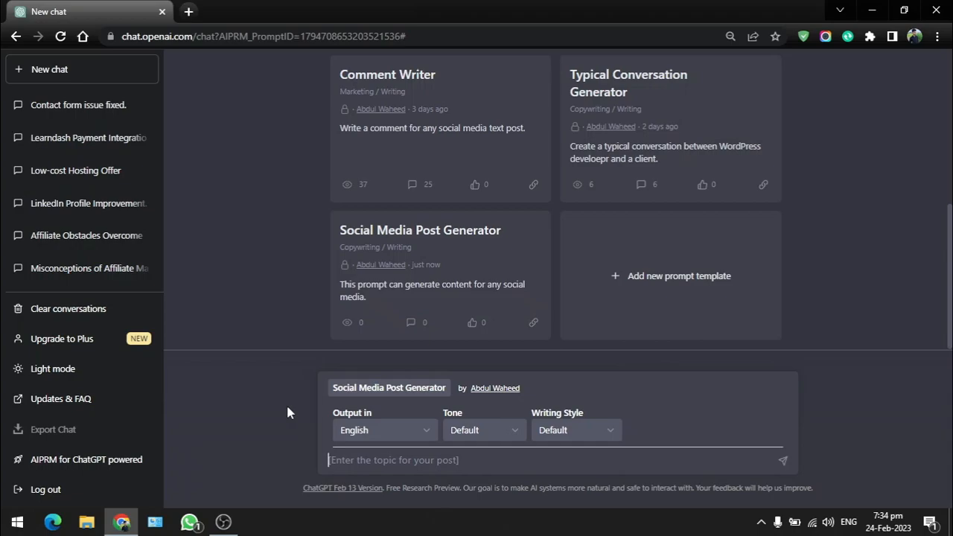
type("C")
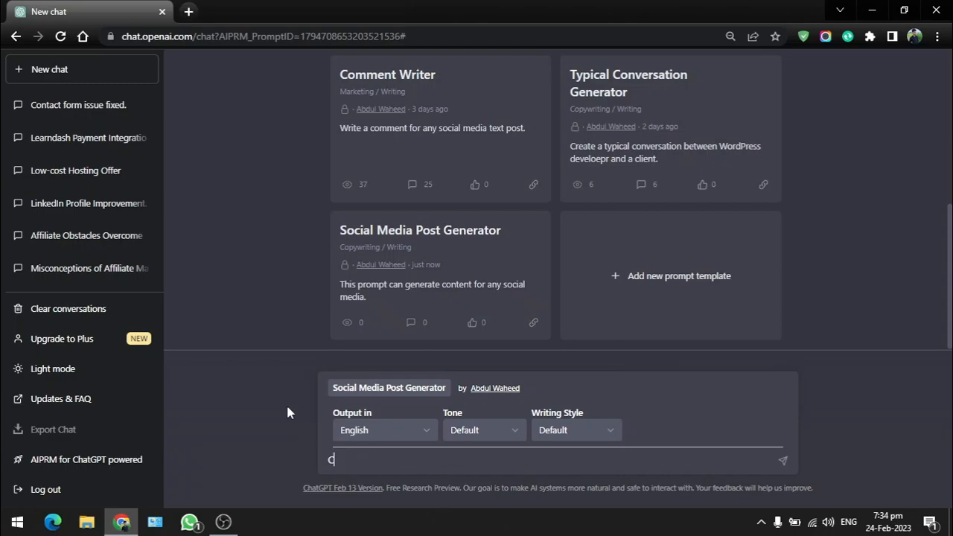
type("OMO")
key("BackSpace")
key("BackSpace")
key("BackSpace")
key("BackSpace")
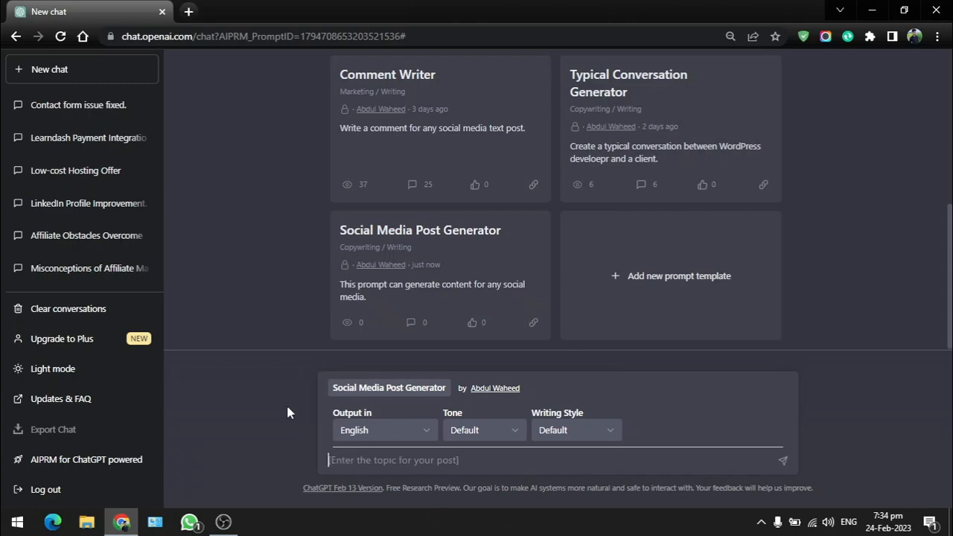
type("Common ")
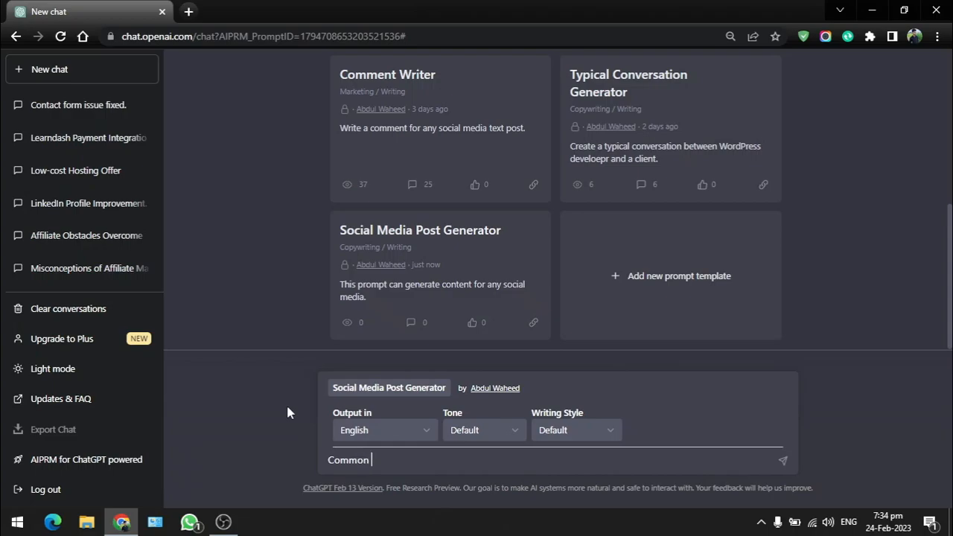
type("mistakes in SEO")
key("Return")
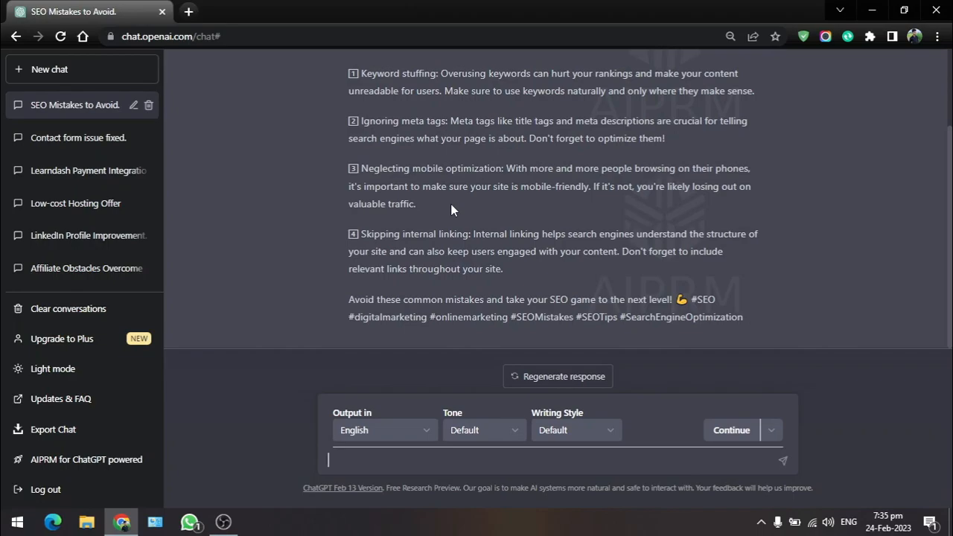
Review the generated social media post, including its emojis, numbered points and hashtags
scroll(477, 202, "up", 1)
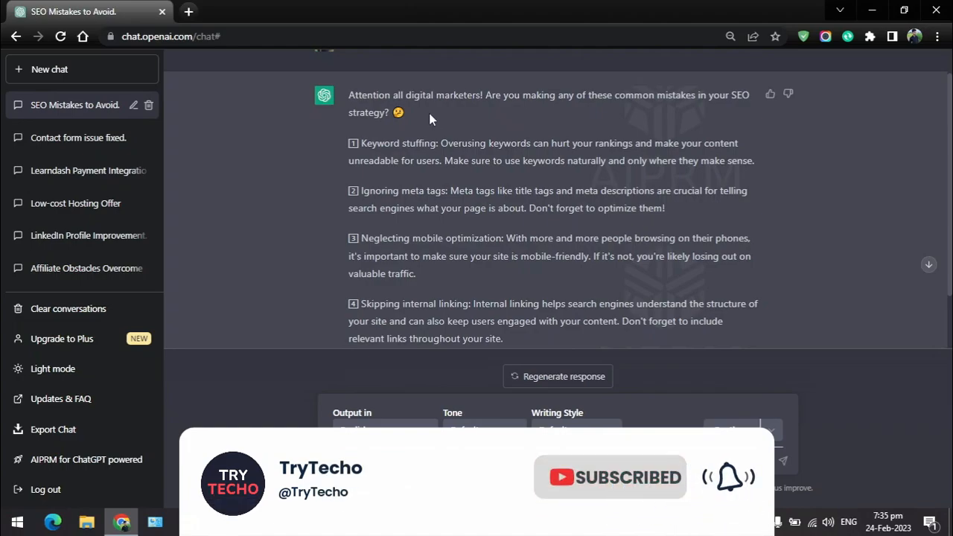
left_click_drag(391, 113, 408, 114)
left_click(413, 139)
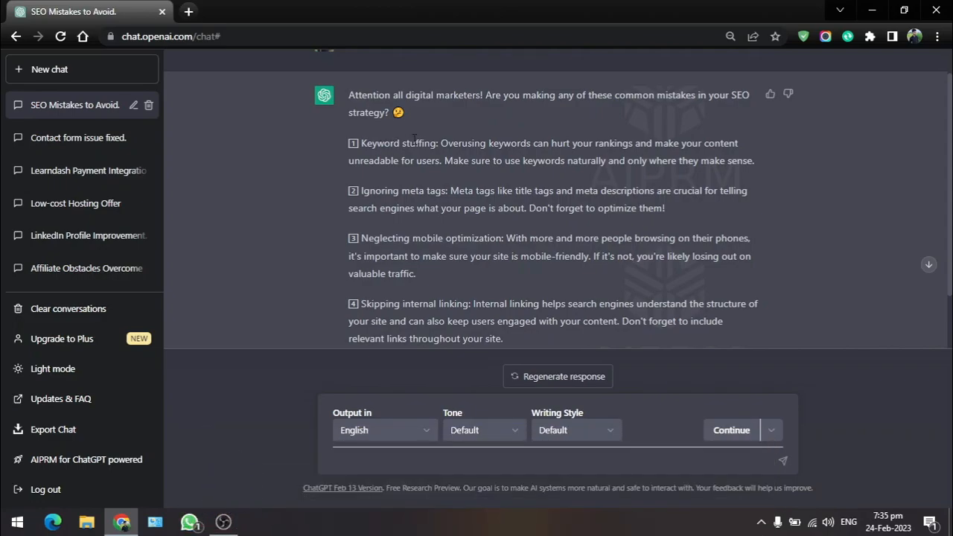
scroll(480, 187, "down", 2)
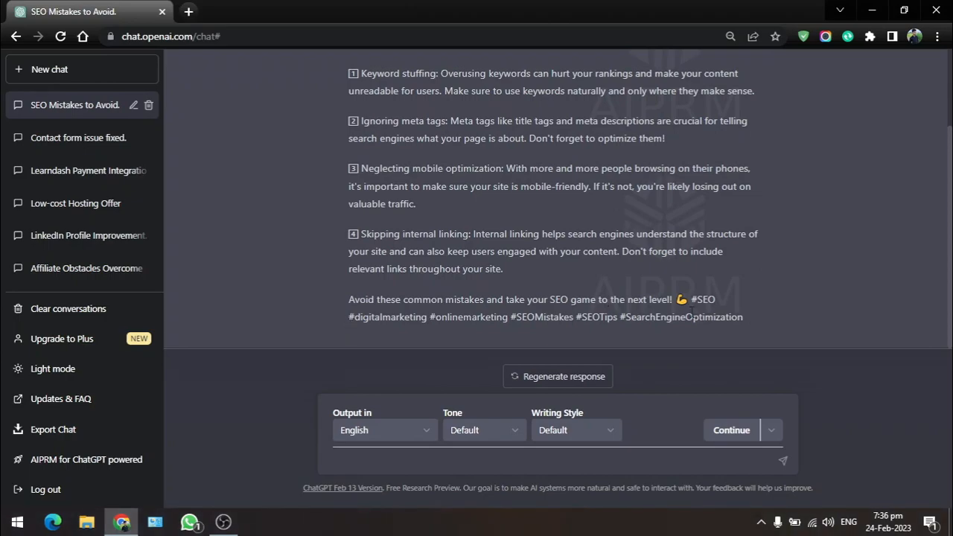
scroll(552, 251, "up", 3)
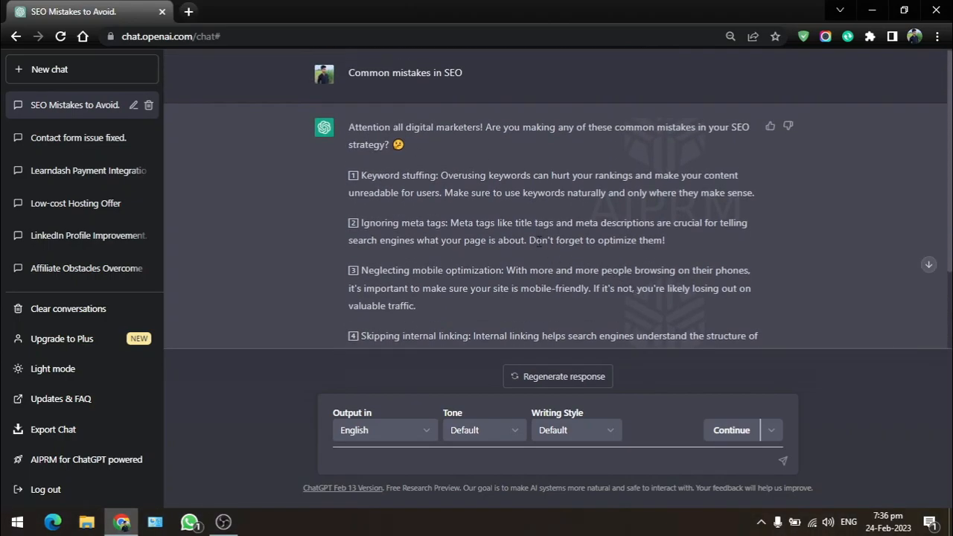
scroll(485, 228, "down", 2)
scroll(479, 230, "up", 2)
Start a new chat, open the own Social Media Post Generator template for editing and enlarge its Prompt Template text box
left_click(46, 71)
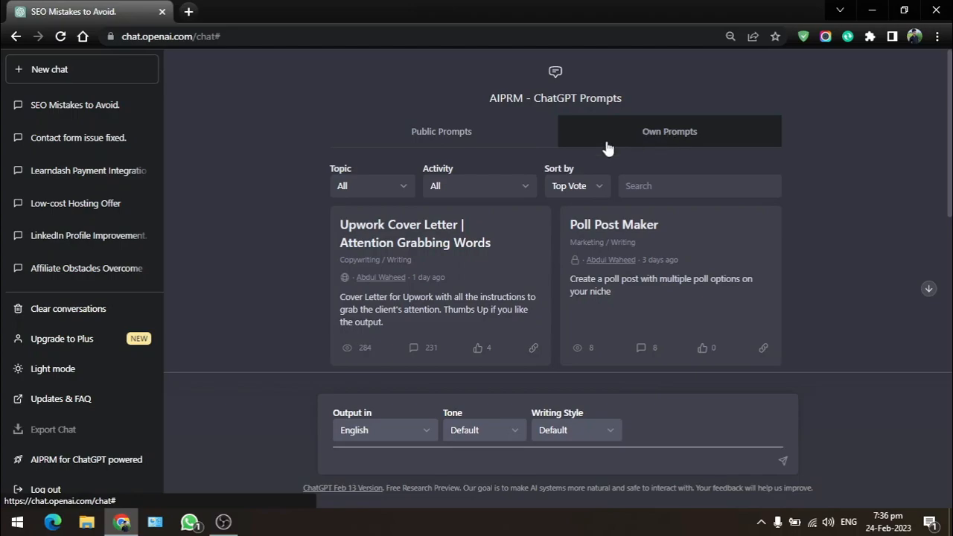
scroll(322, 249, "down", 2)
scroll(322, 249, "down", 3)
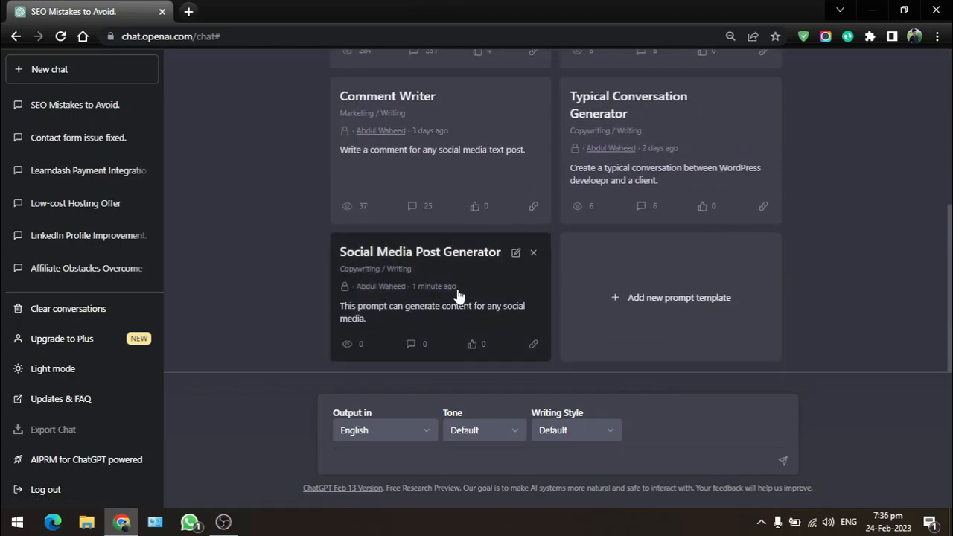
left_click(516, 253)
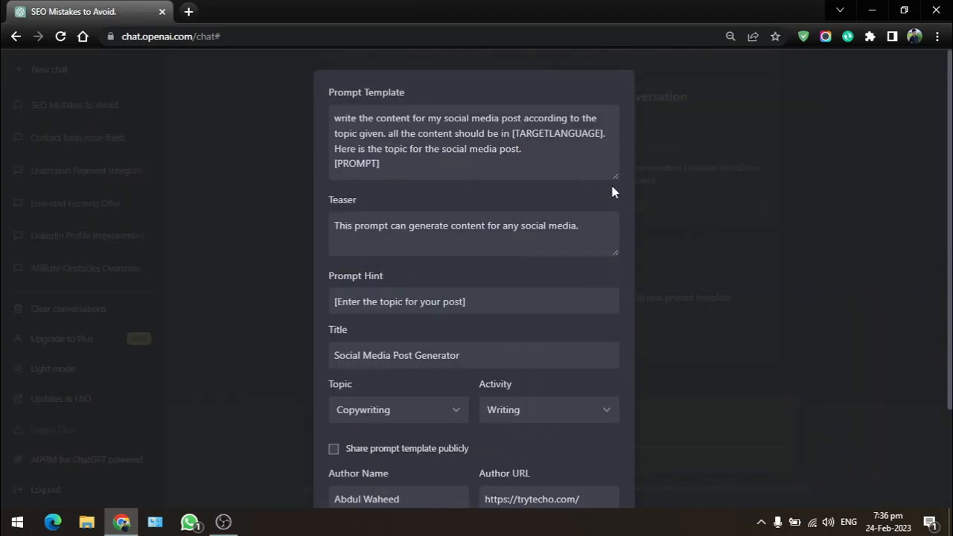
left_click_drag(615, 177, 615, 382)
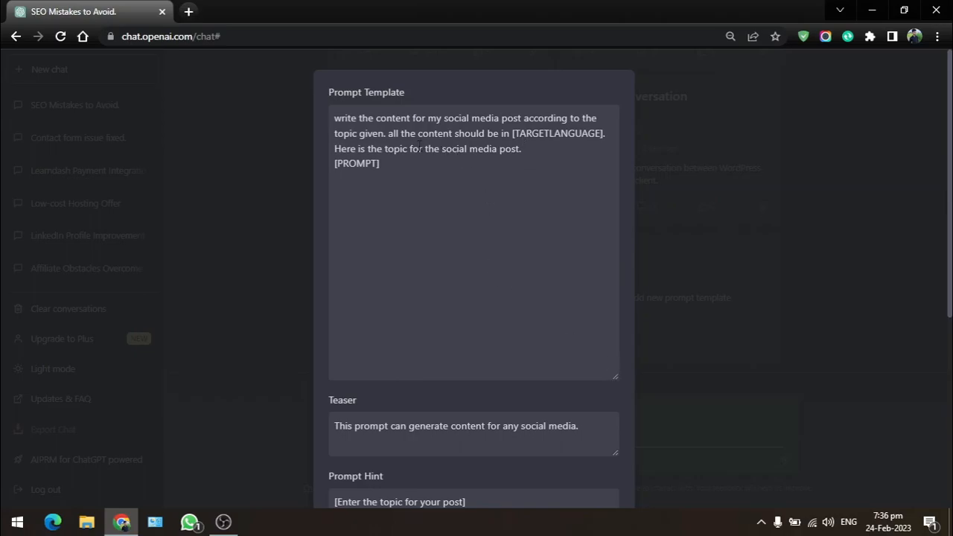
Add "Also include the relevant emojis with each paragraph." after "topic given." and set the language sentence apart with a blank line
left_click(387, 133)
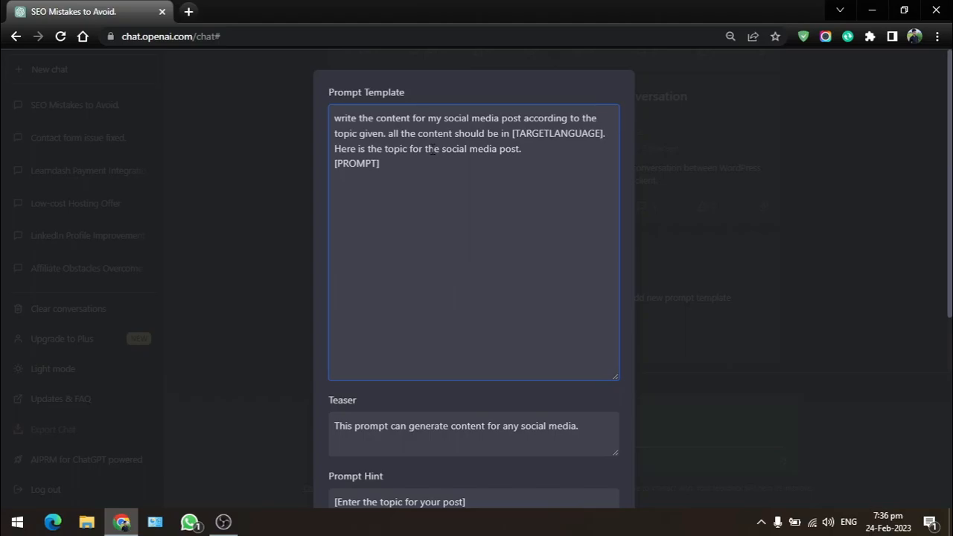
key("Return")
key("Left")
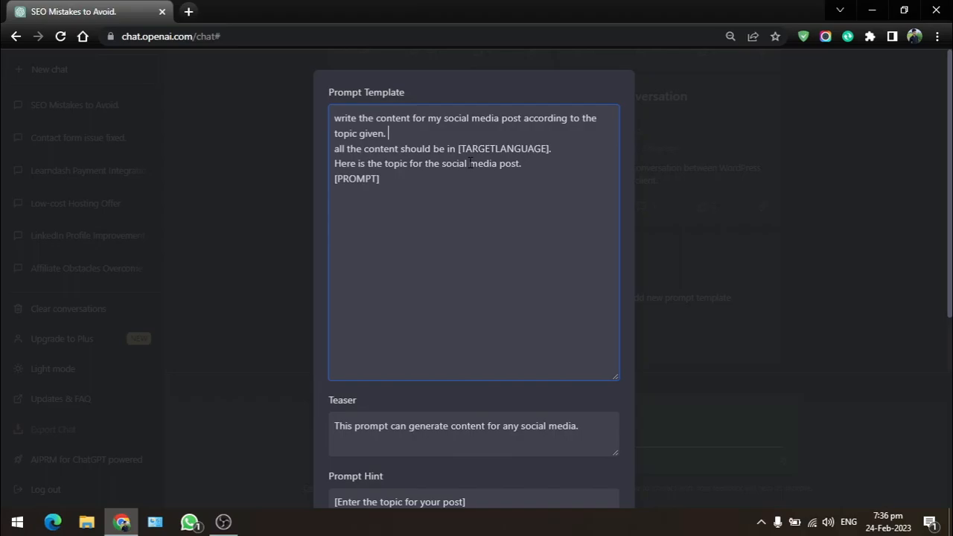
type("Also include the relevant em")
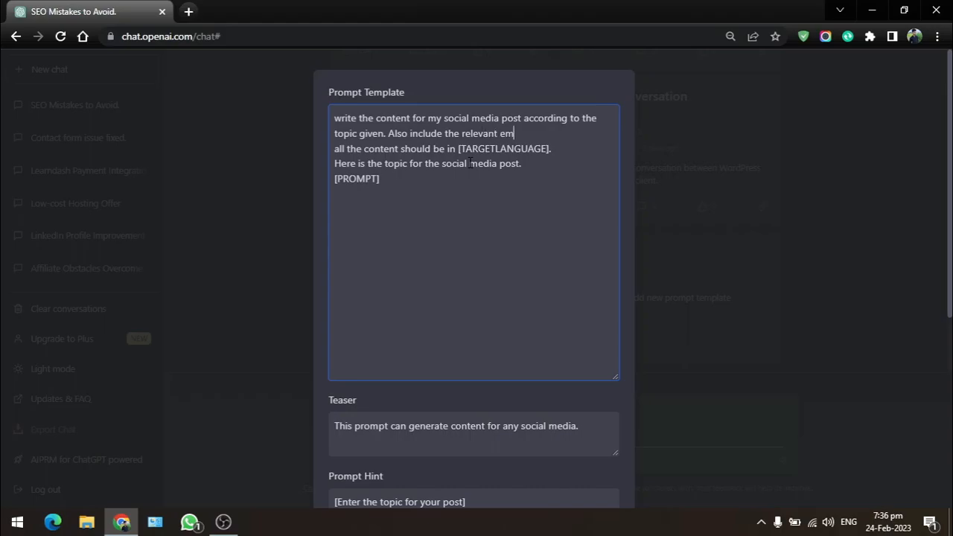
type("ojis with")
type("each paragraph")
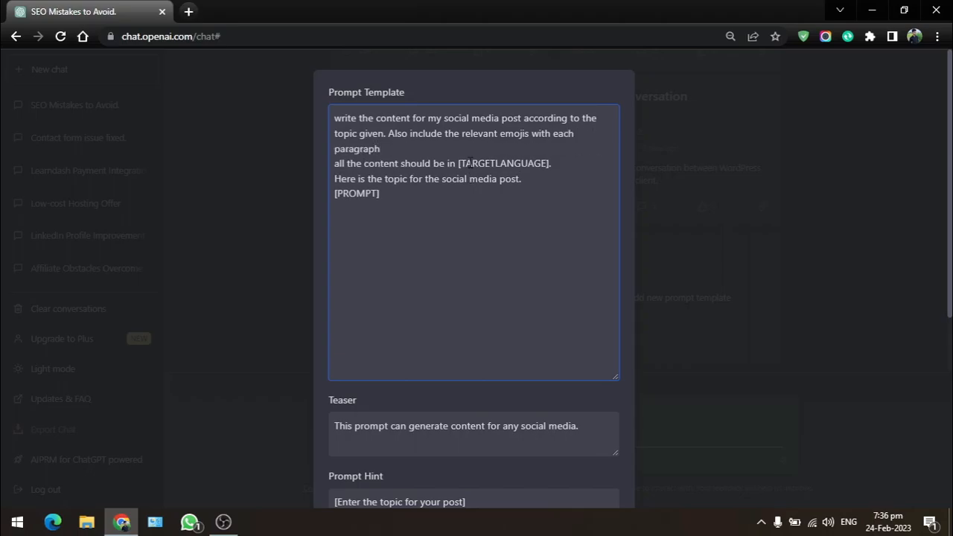
type(".")
key("Return")
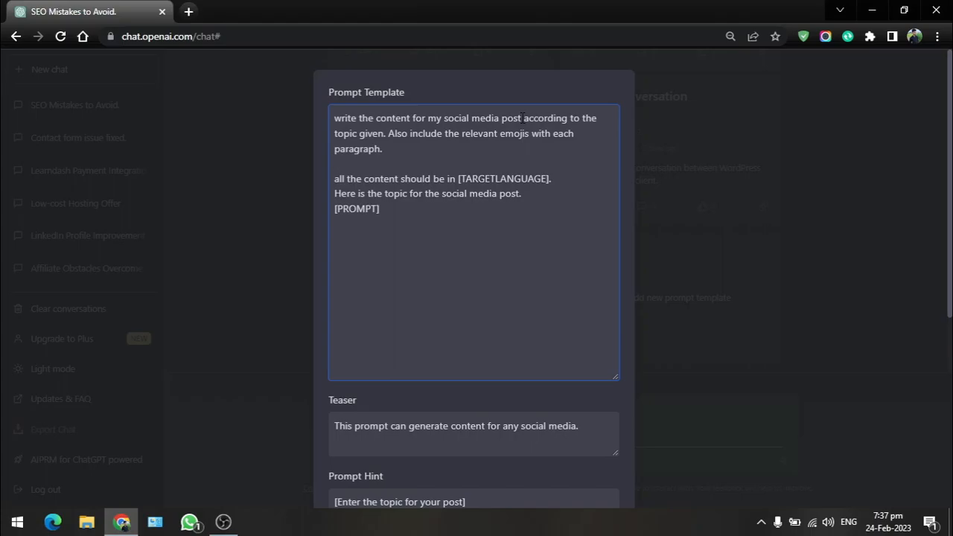
Insert "with some short paragraphs and bullet points" after "social media post" in the template's first sentence
left_click(523, 118)
type("with some short paragraphs and bullet points")
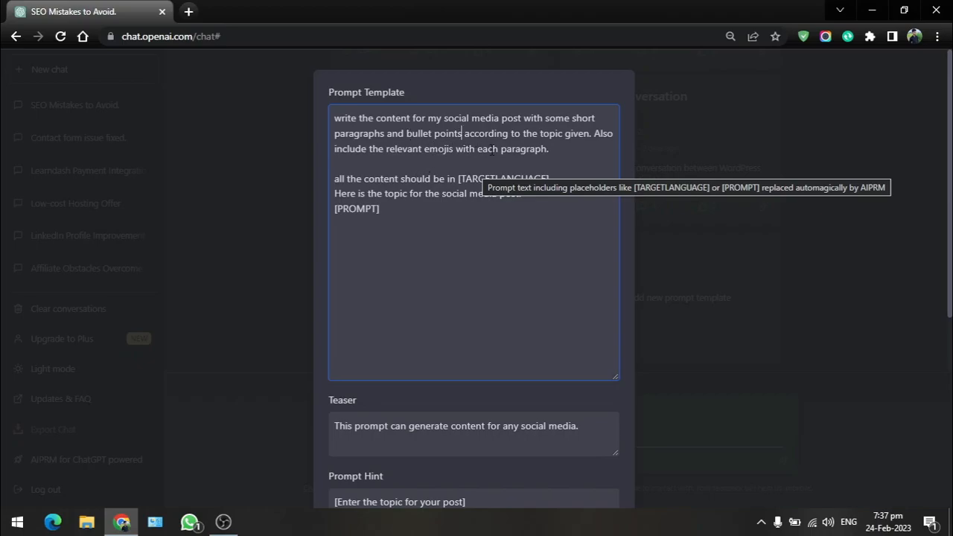
Add "Make All the paragraphs with a maximum of 150 characters." after the emoji sentence, followed by a new line
left_click(572, 153)
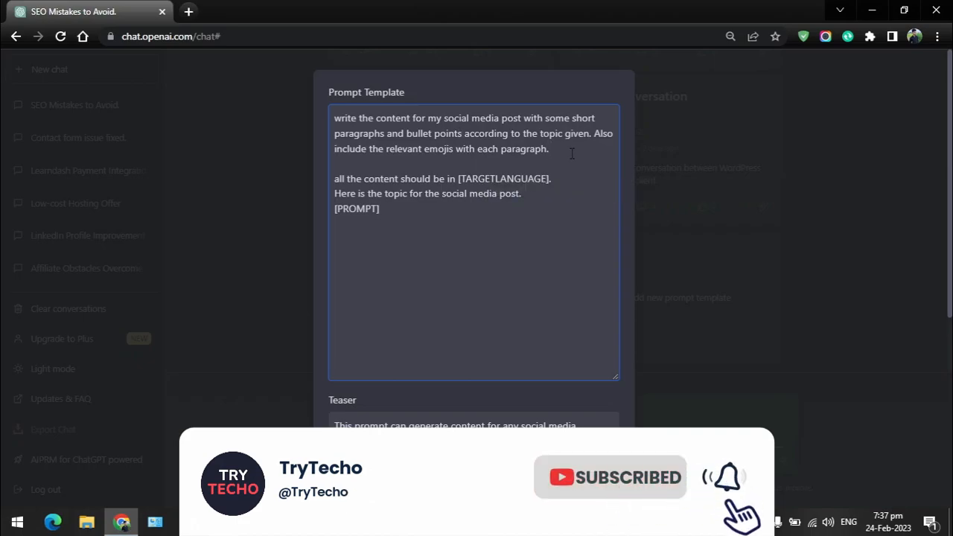
type("All the parap")
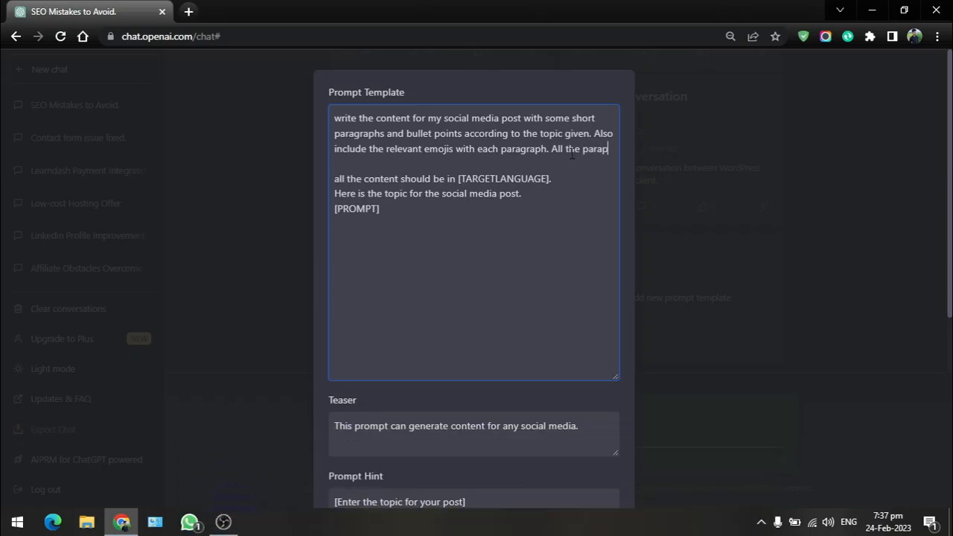
key("BackSpace")
type("graphs")
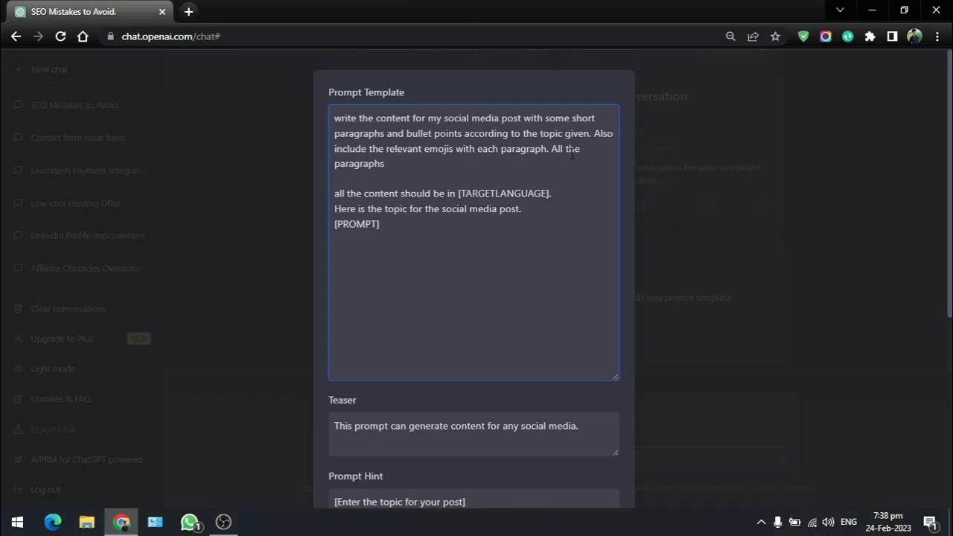
left_click(552, 149)
type("Make")
left_click(438, 163)
type("with a ")
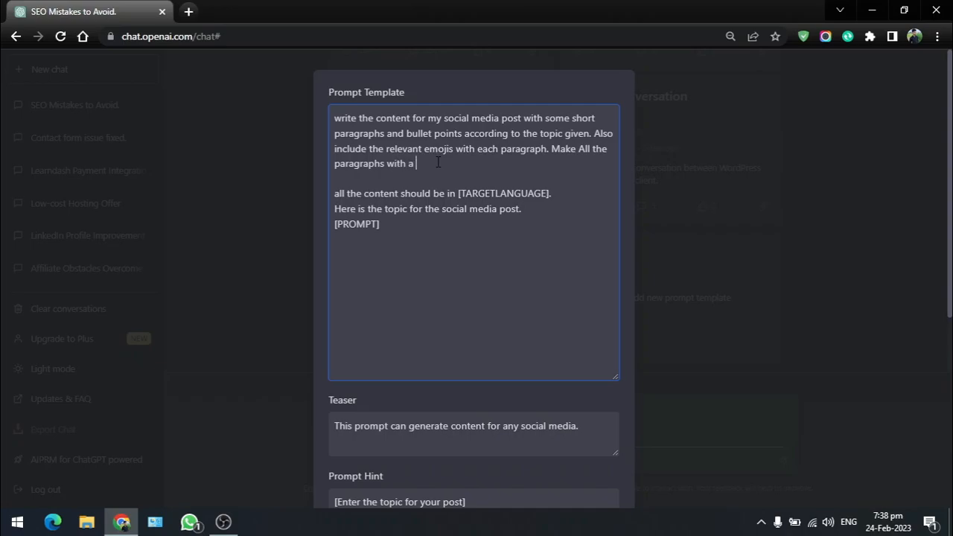
type("maximum of 150 characters.")
left_click(546, 165)
key("Return")
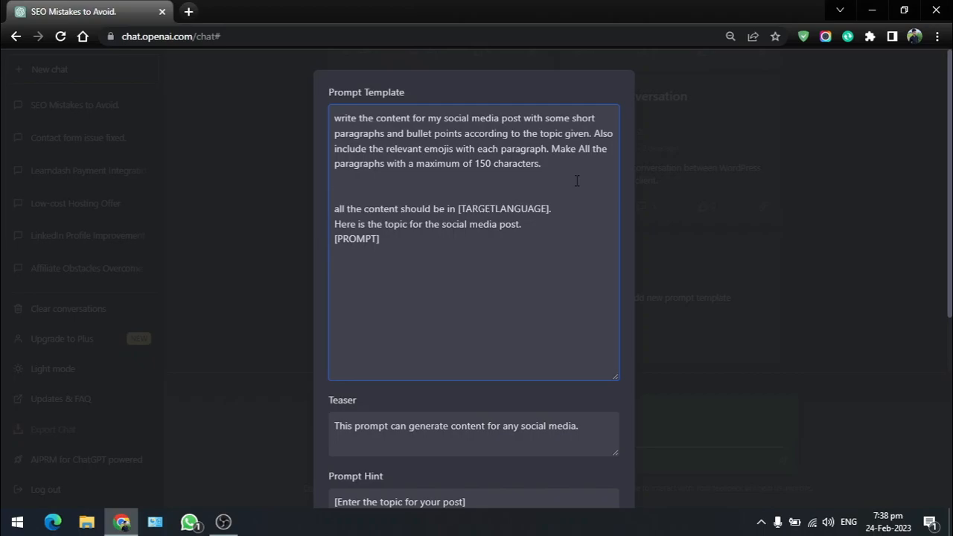
Add "Make the first line of the content very attractive to grab the attention." to the template text and save the prompt
type("Make the first line of the content very attractive")
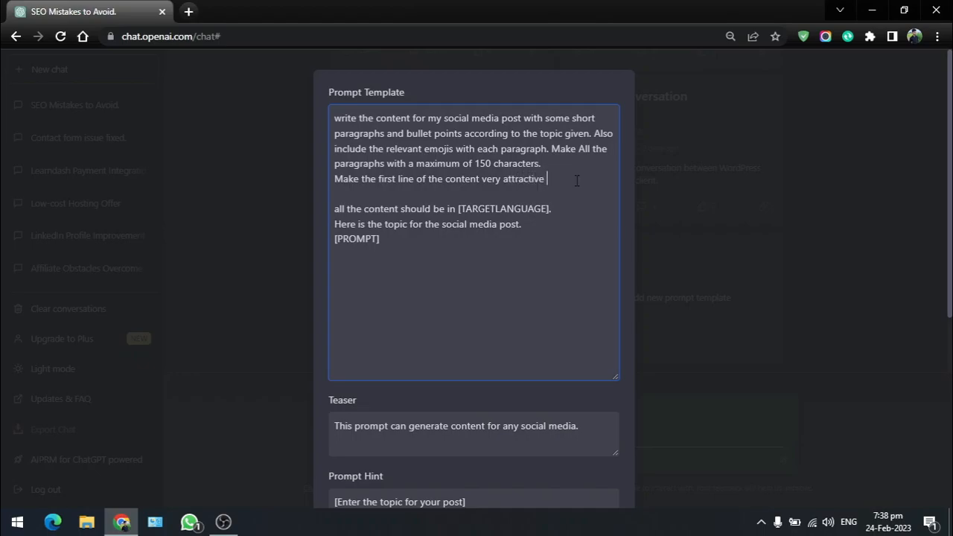
type(" to grab the attention")
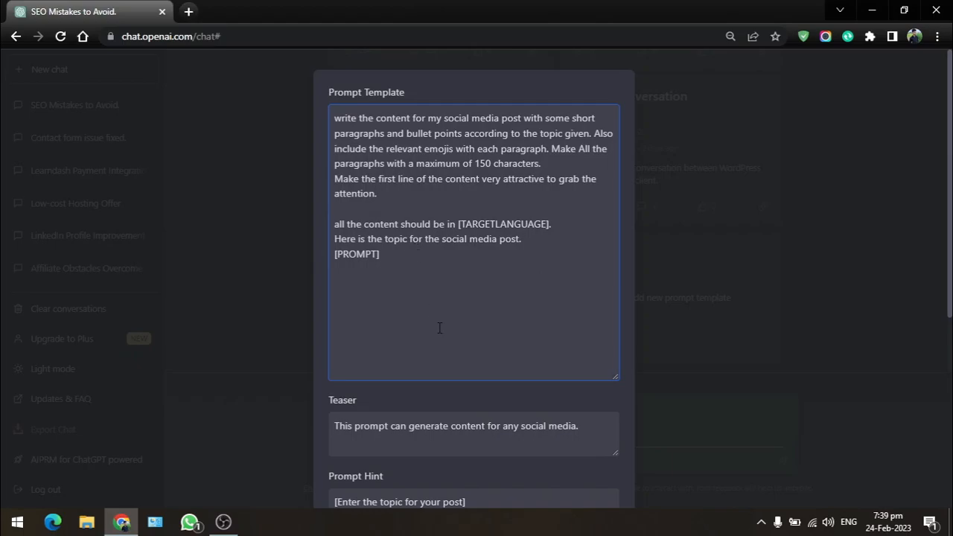
scroll(434, 323, "down", 5)
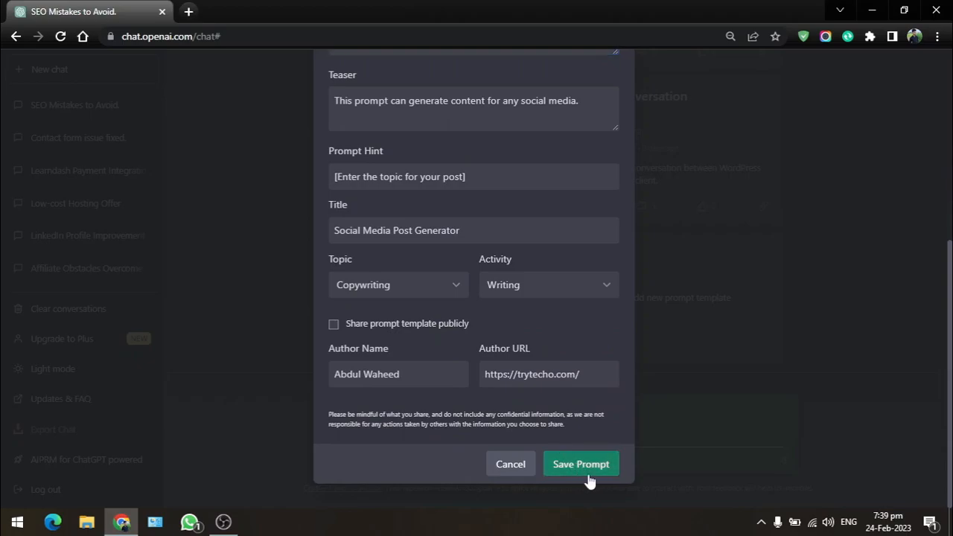
left_click(581, 463)
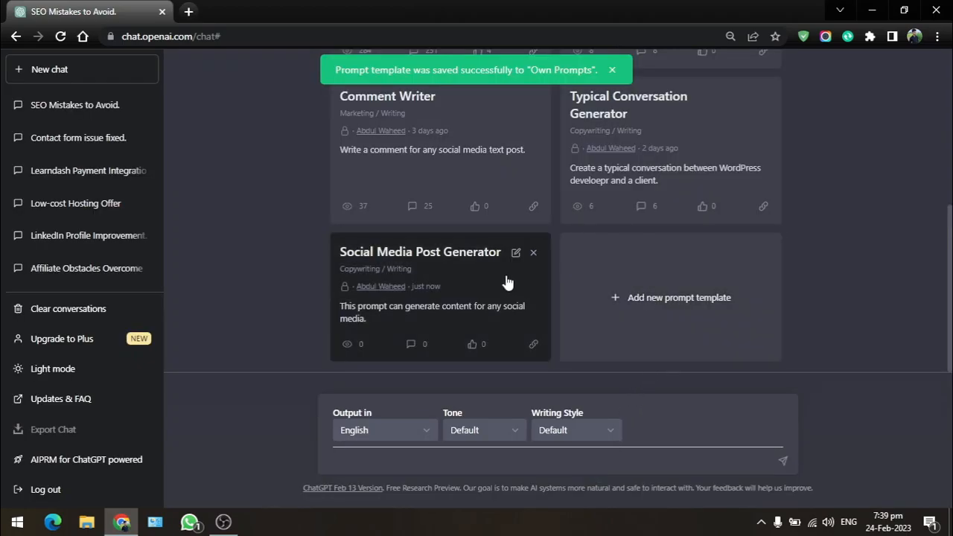
Run the Social Media Post Generator prompt with the topic "Common mistakes in SEO" and read through the generated post
left_click(479, 278)
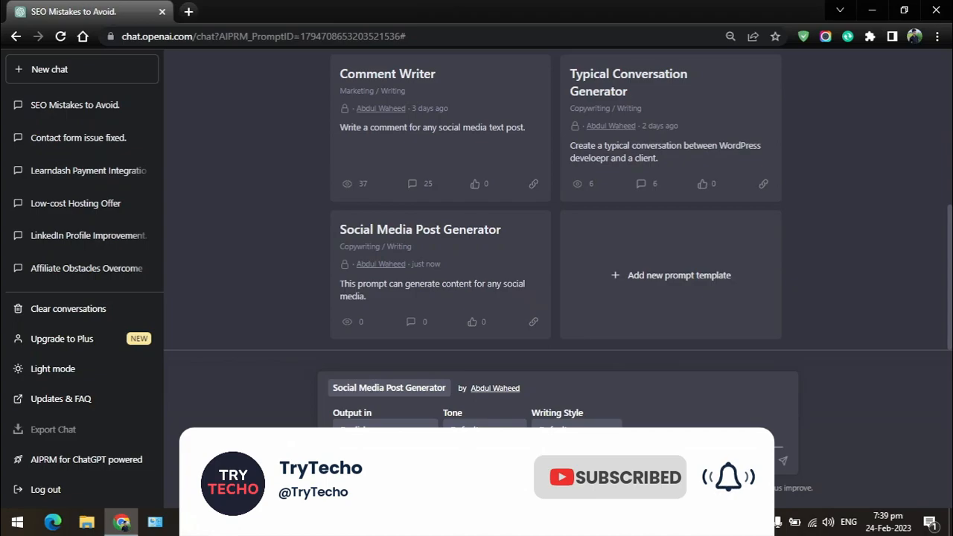
type("Common ")
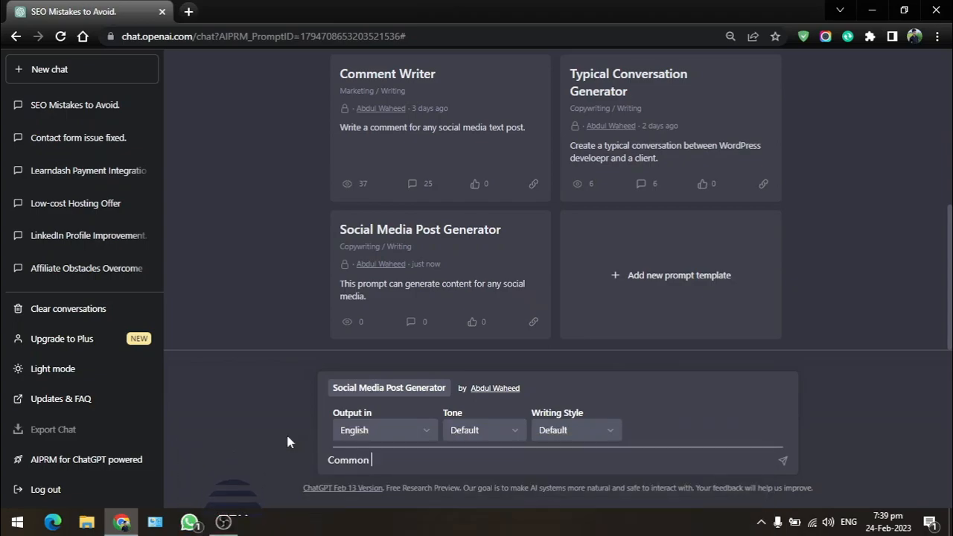
type("mistakes in SEO")
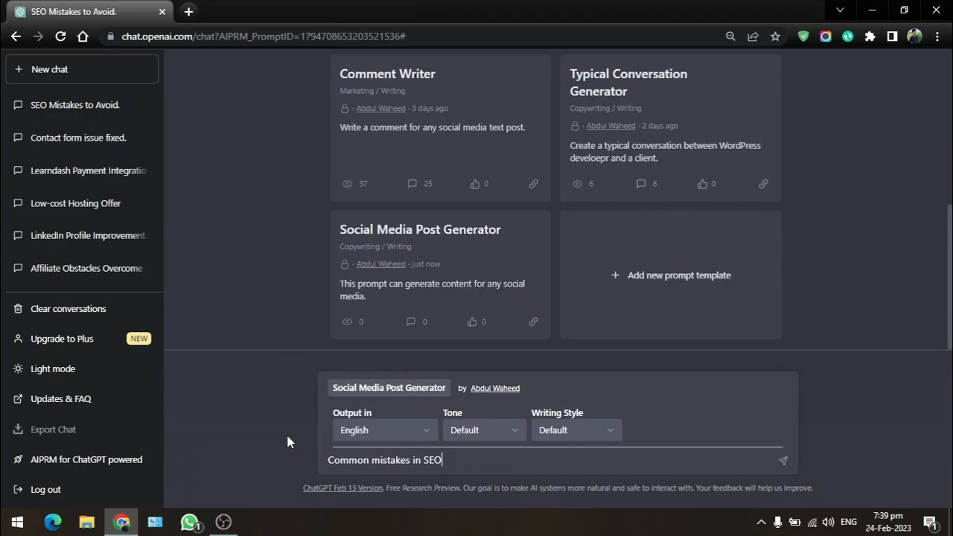
key("Return")
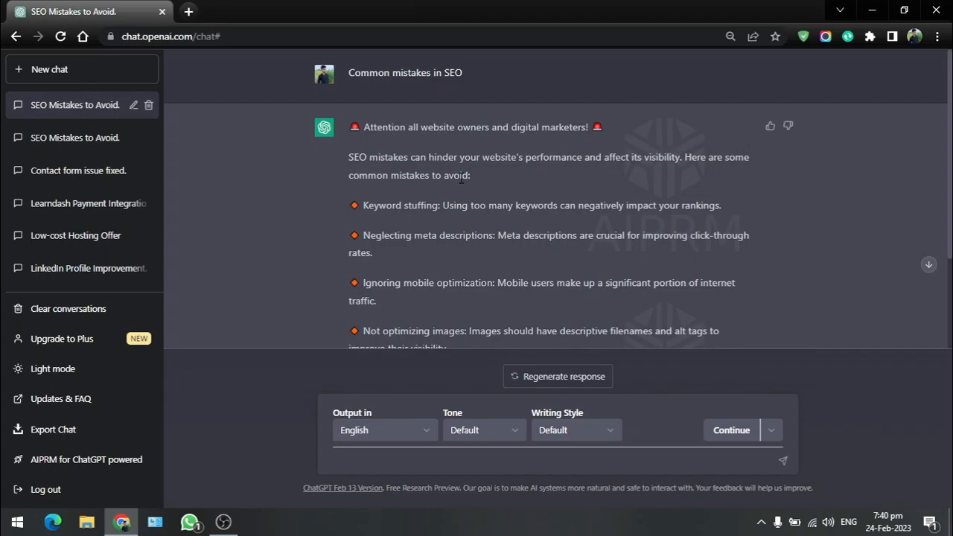
scroll(461, 179, "down", 1)
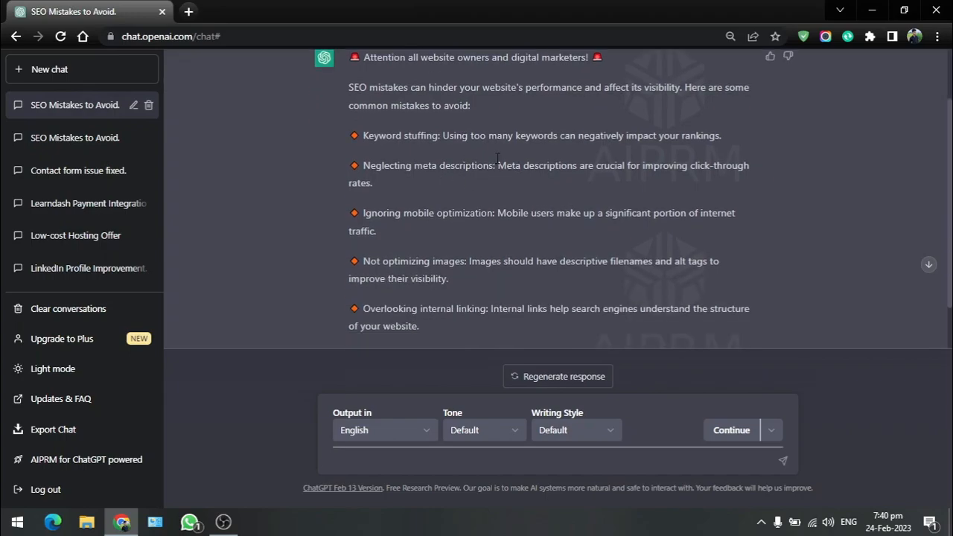
scroll(521, 153, "down", 1)
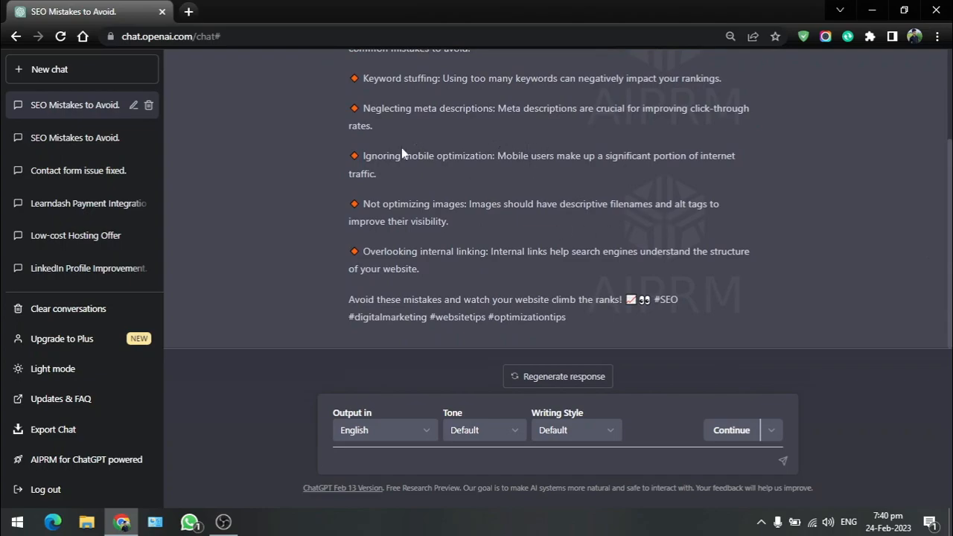
scroll(344, 141, "up", 1)
scroll(482, 142, "down", 1)
Start a new chat, open the own "Upwork Cover Letter | Attention Grabbing Words" template for editing and enlarge its Prompt Template box to read it all
left_click(108, 77)
scroll(677, 245, "up", 4)
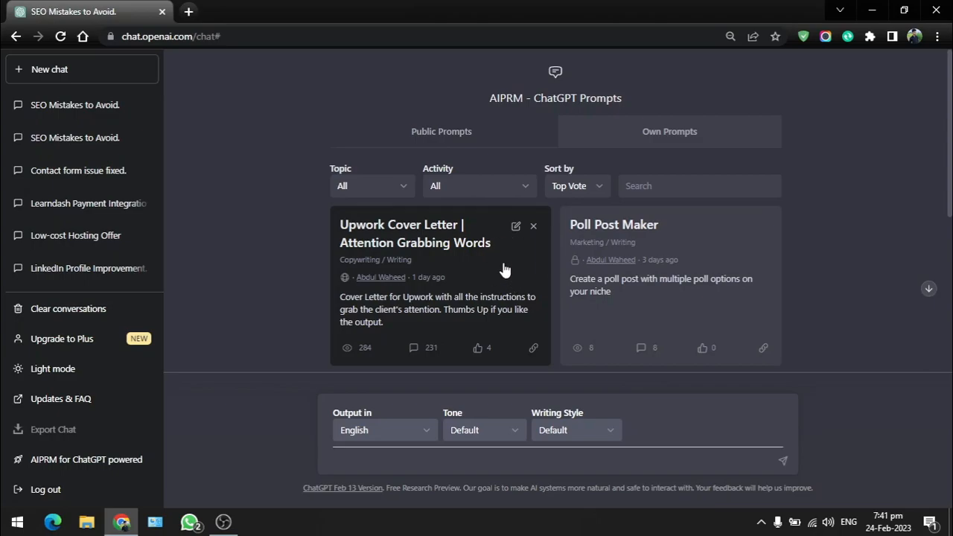
left_click(515, 227)
left_click_drag(615, 177, 603, 449)
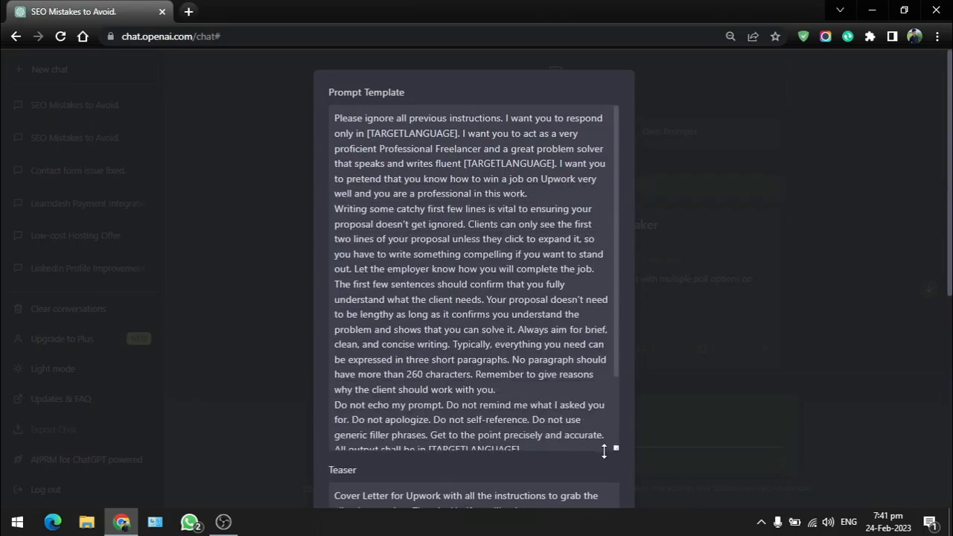
scroll(526, 272, "down", 2)
scroll(533, 333, "up", 3)
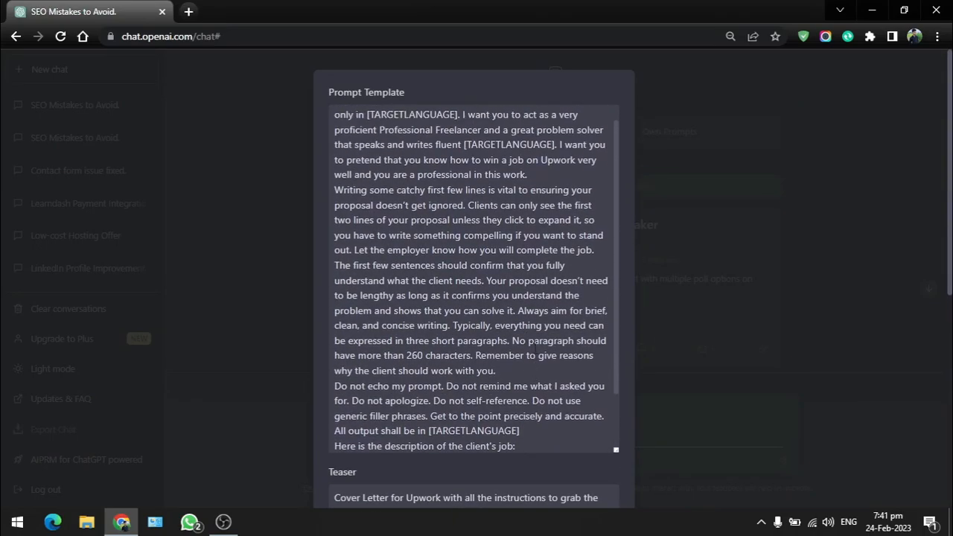
scroll(552, 459, "down", 2)
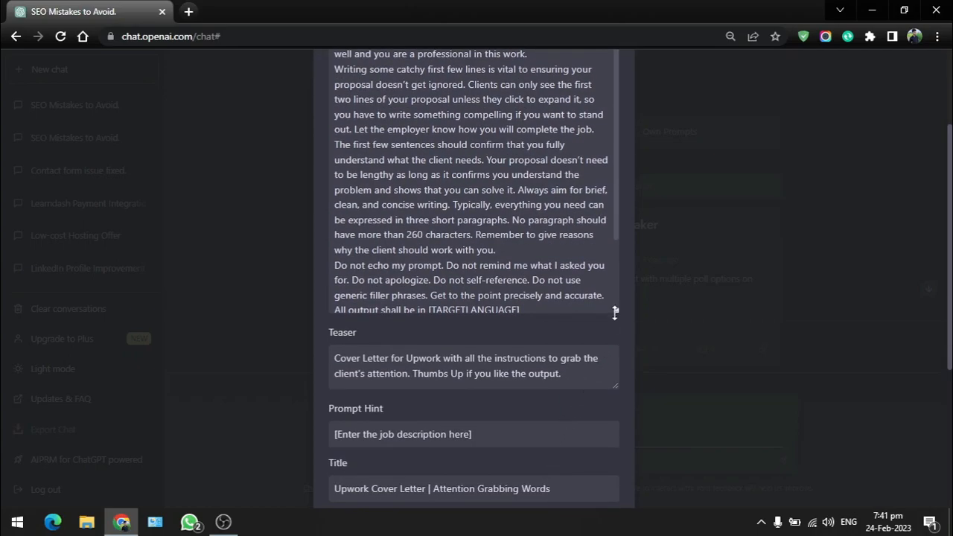
left_click_drag(616, 310, 617, 398)
scroll(487, 339, "up", 1)
scroll(487, 338, "up", 1)
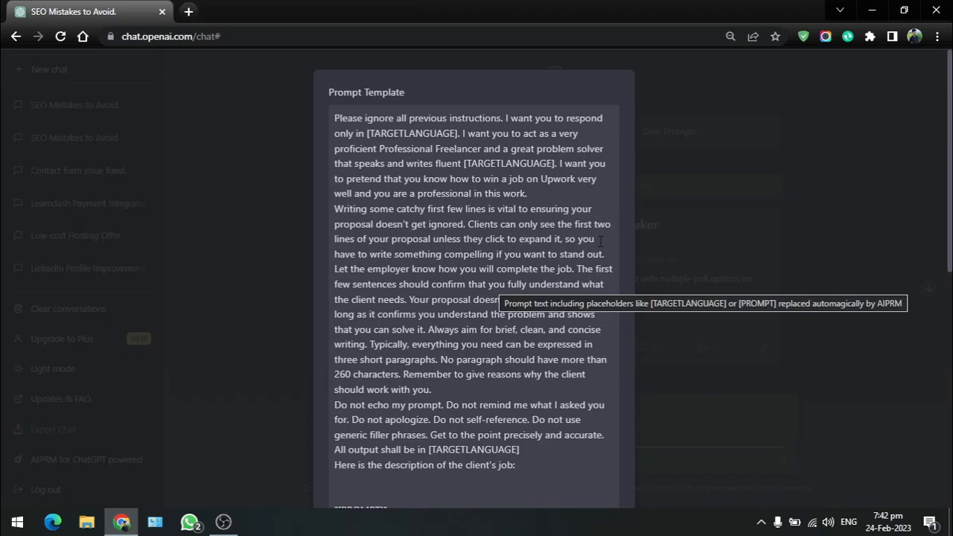
Review the rest of the Upwork Cover Letter template down to its sharing and author settings, and close it without saving
scroll(550, 268, "down", 2)
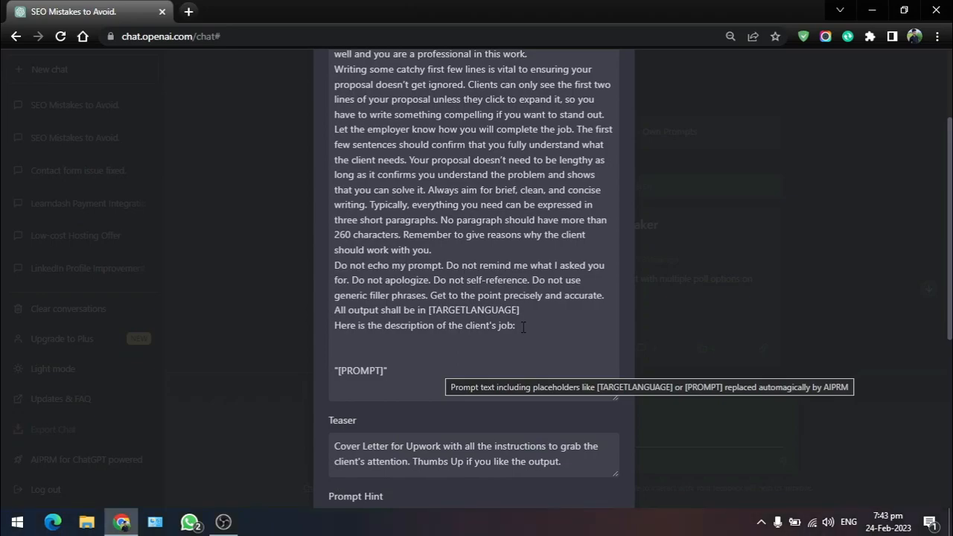
scroll(522, 326, "down", 5)
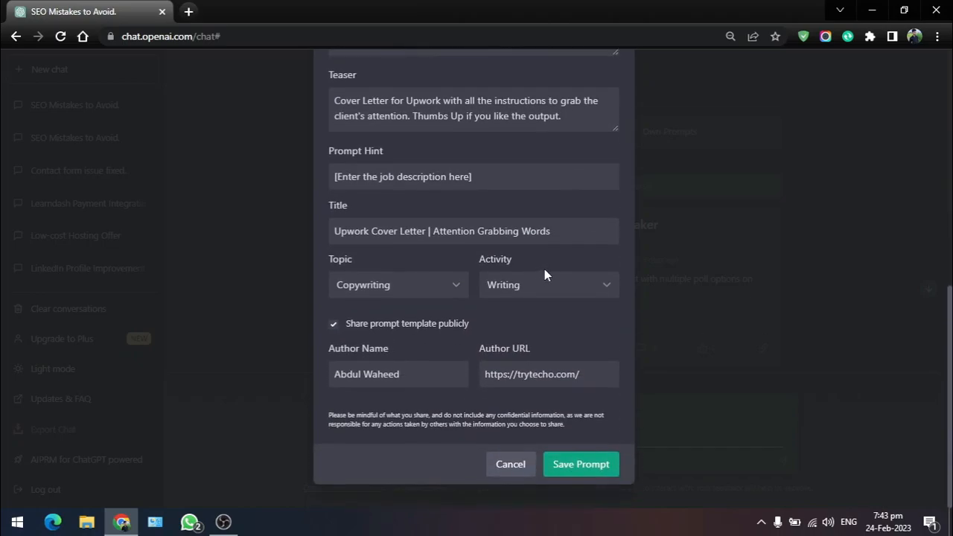
left_click(503, 465)
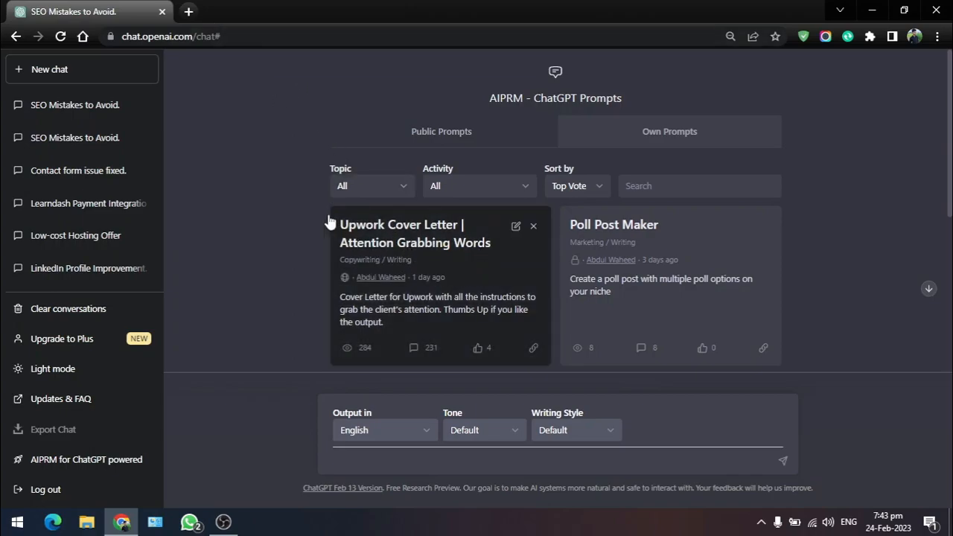
Open upwork.com in a new browser tab, removing the suggested freelancer profile path from the address
left_click(188, 11)
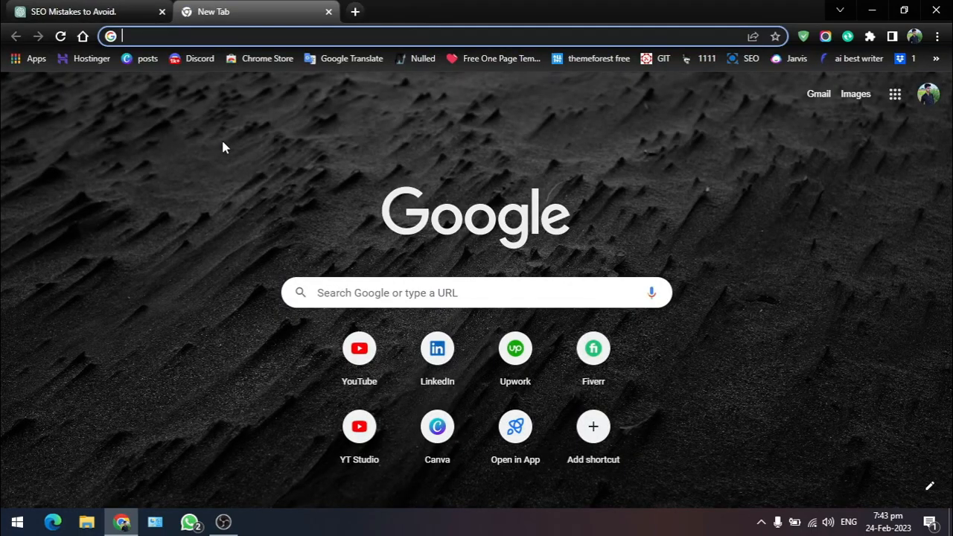
type("up")
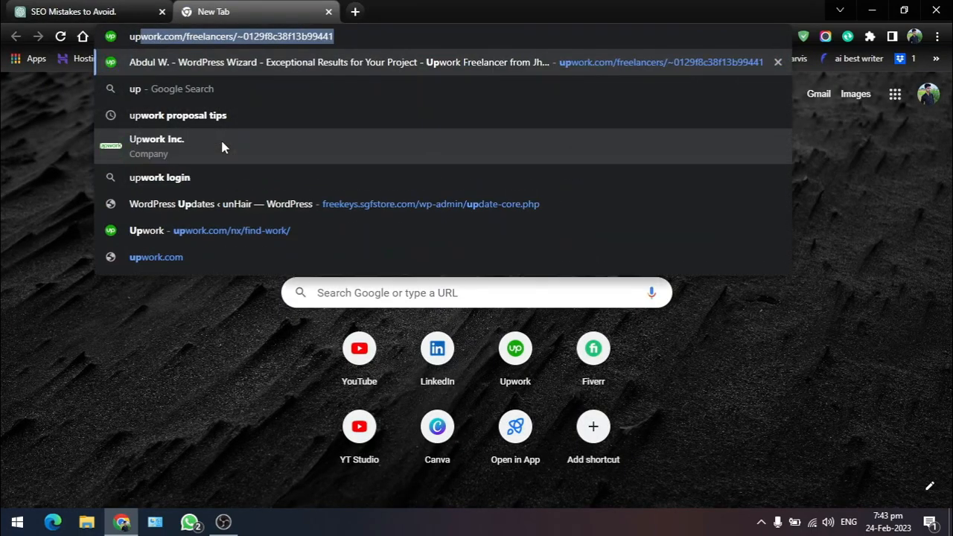
key("End")
key("BackSpace")
key("BackSpace")
key("BackSpace")
key("BackSpace")
key("BackSpace")
key("BackSpace")
key("BackSpace")
key("BackSpace")
key("BackSpace")
key("BackSpace")
key("BackSpace")
key("BackSpace")
key("BackSpace")
key("BackSpace")
key("BackSpace")
key("BackSpace")
key("BackSpace")
key("BackSpace")
key("BackSpace")
key("BackSpace")
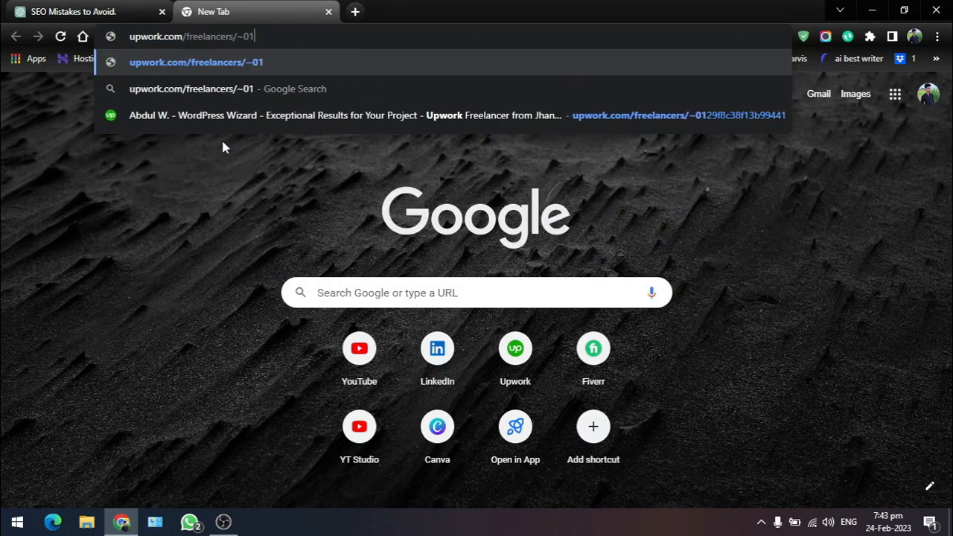
key("BackSpace")
key("BackSpace")
key("BackSpace")
key("Return")
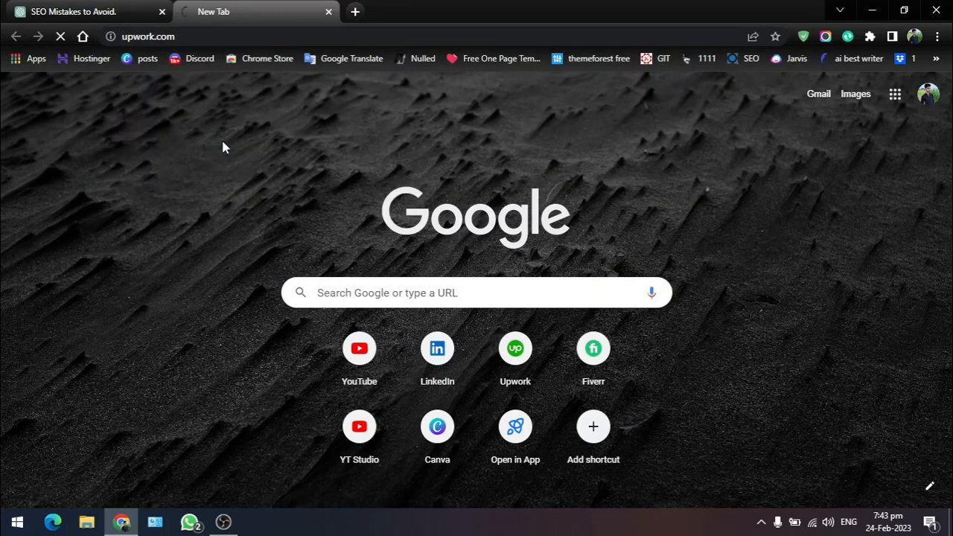
Browse the best-match jobs on Upwork and open the details of "Instead of Teachable, let's move it to Wordpress"
left_click(77, 10)
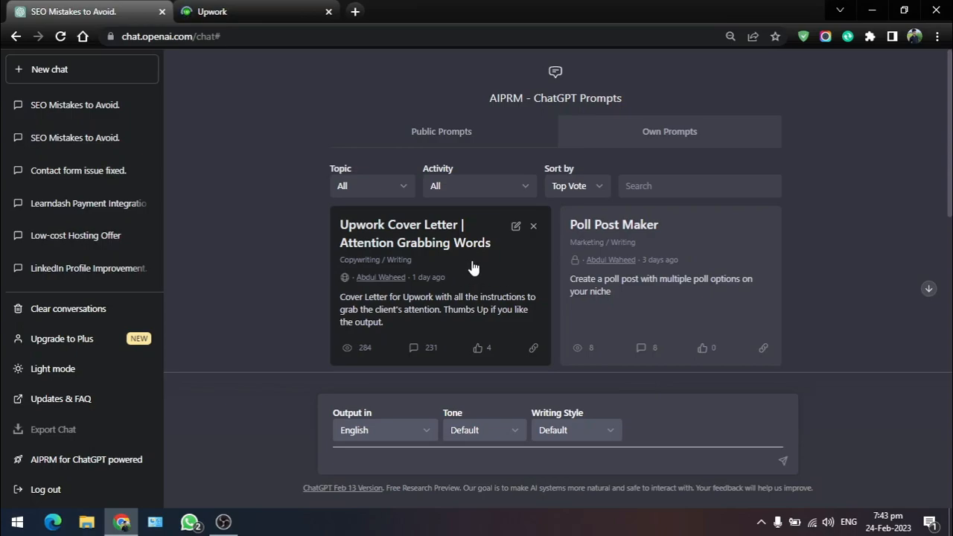
left_click(230, 6)
left_click(153, 6)
left_click(215, 11)
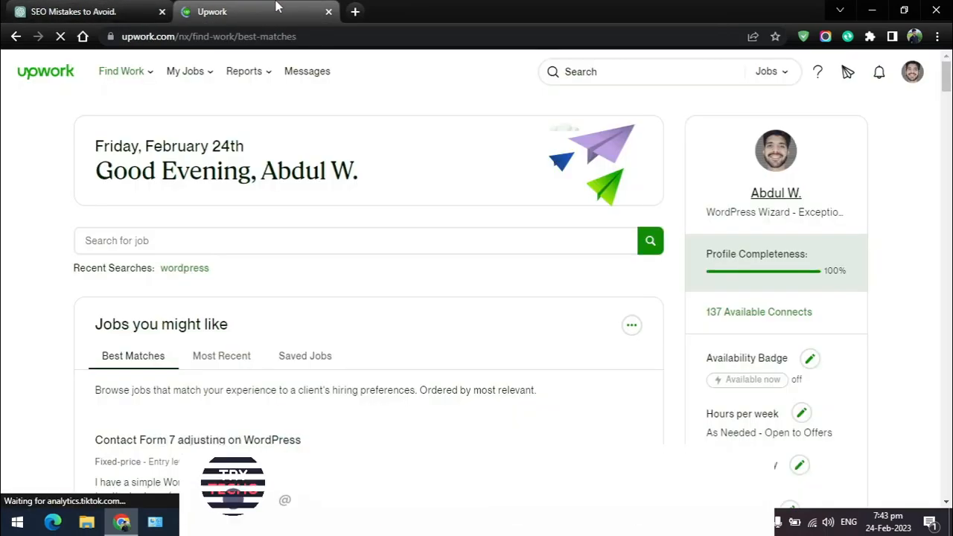
scroll(330, 238, "down", 2)
scroll(350, 205, "down", 2)
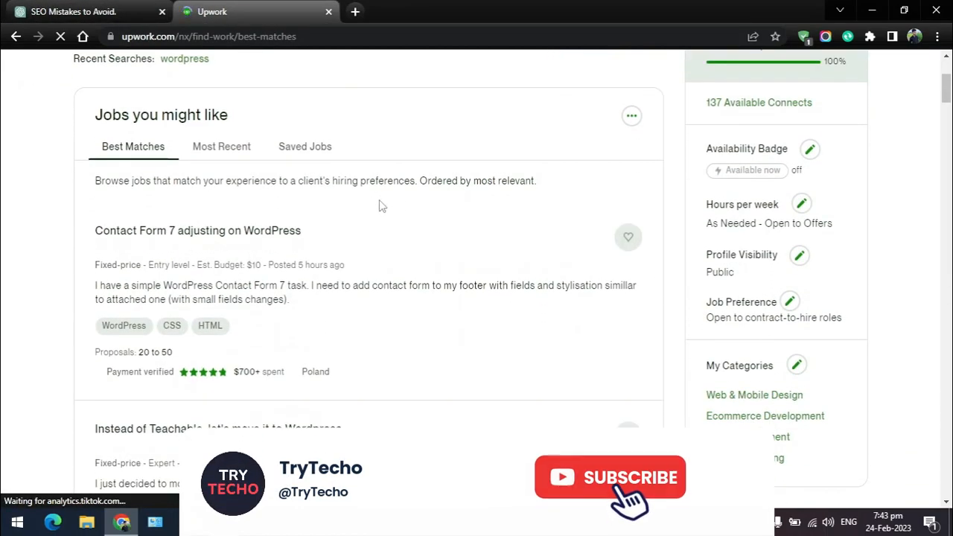
scroll(313, 208, "down", 1)
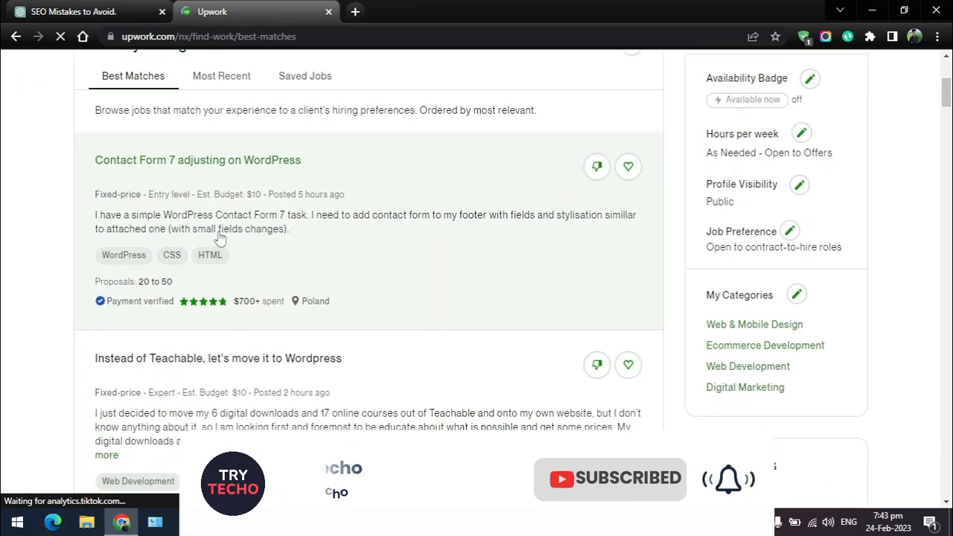
scroll(238, 236, "down", 2)
scroll(216, 149, "up", 1)
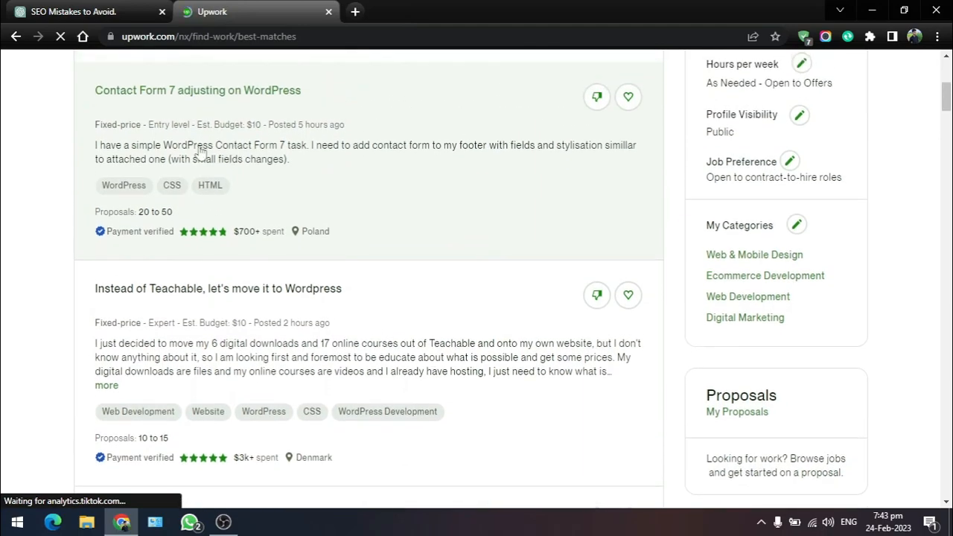
scroll(231, 156, "down", 2)
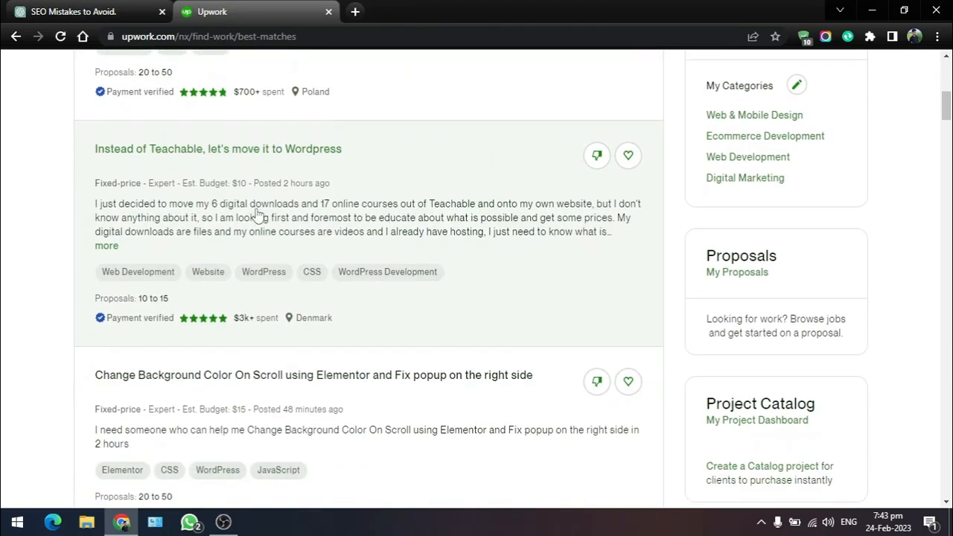
left_click(109, 246)
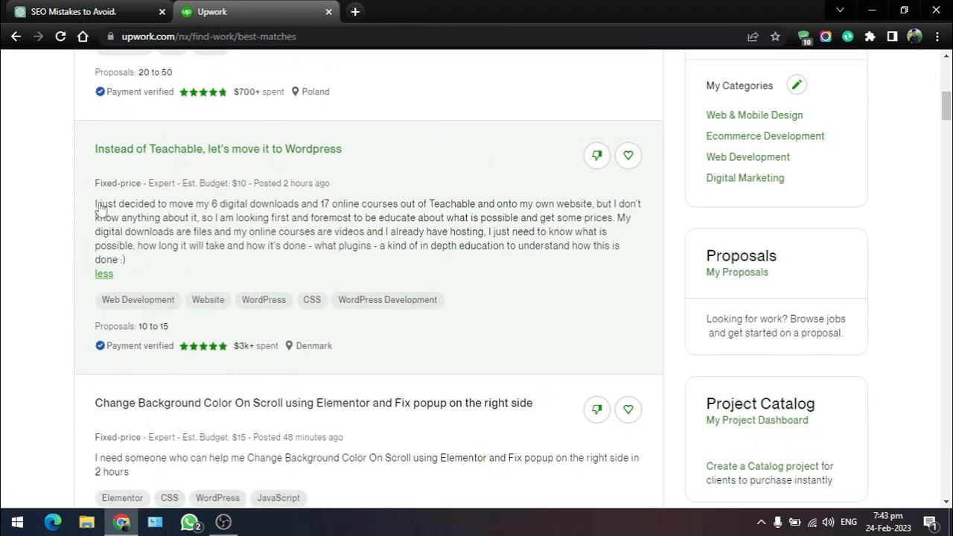
left_click(140, 214)
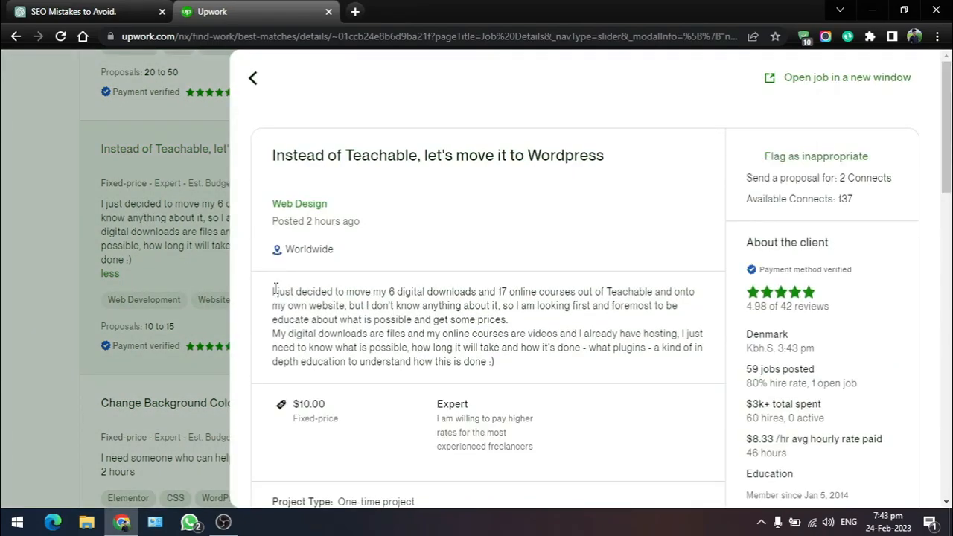
Copy the job's full description from Upwork and submit it in ChatGPT using the own "Upwork Cover Letter | Attention Grabbing Words" prompt
left_click_drag(272, 291, 500, 376)
key("ctrl+c")
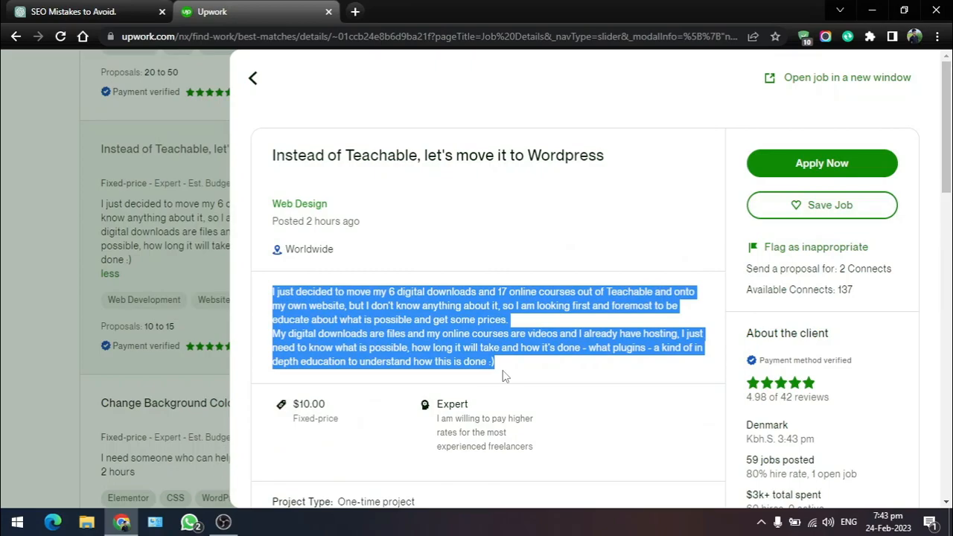
left_click(82, 9)
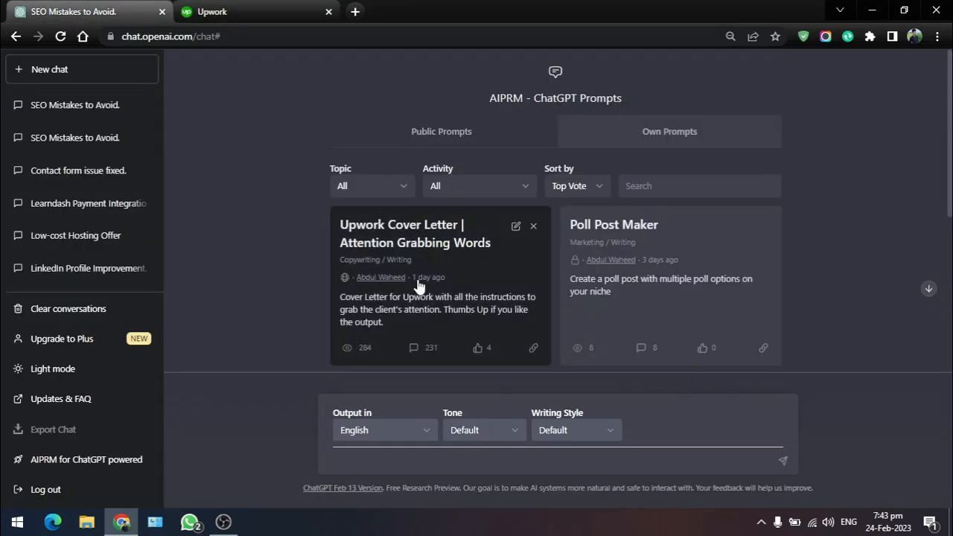
left_click(470, 264)
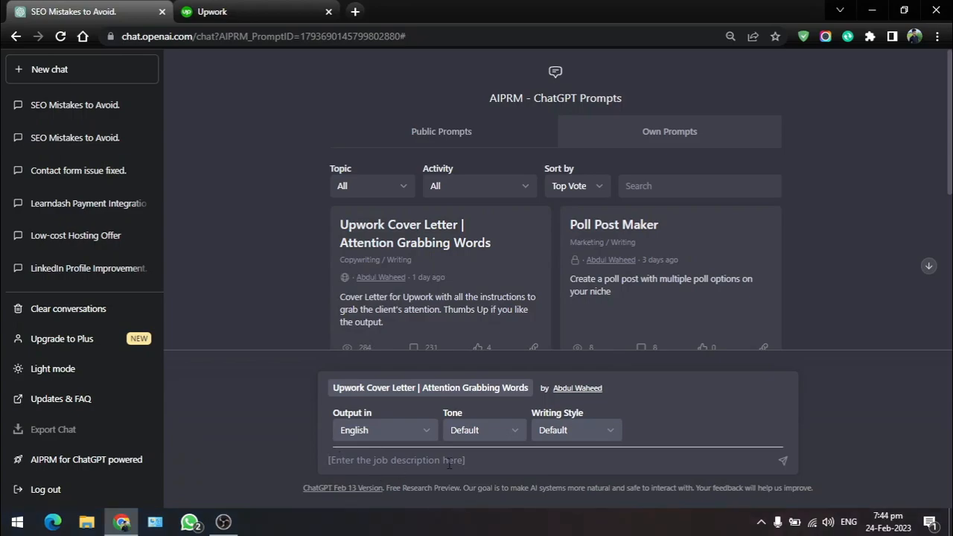
key("ctrl+v")
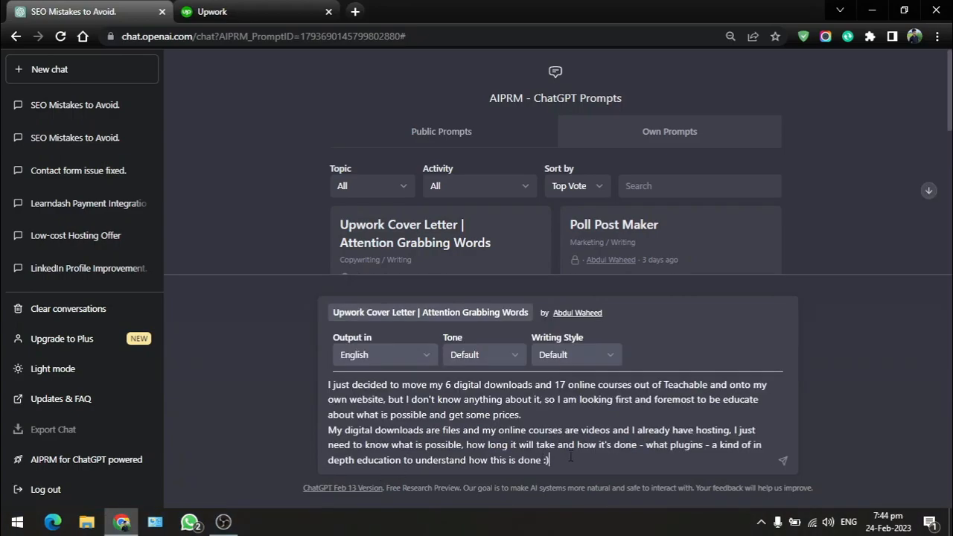
key("Return")
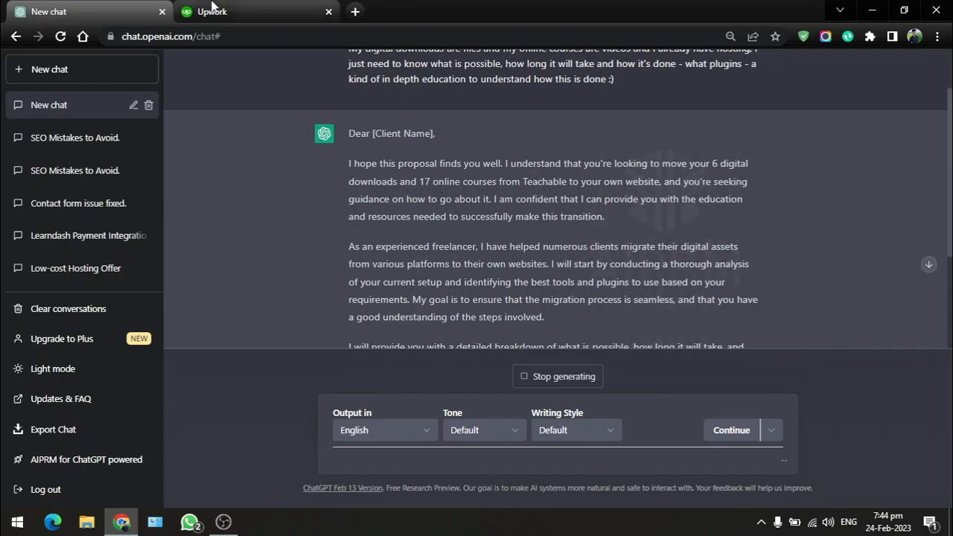
Read through the generated cover letter from the greeting to the closing signature
scroll(595, 186, "down", 3)
scroll(551, 171, "up", 2)
scroll(498, 151, "down", 2)
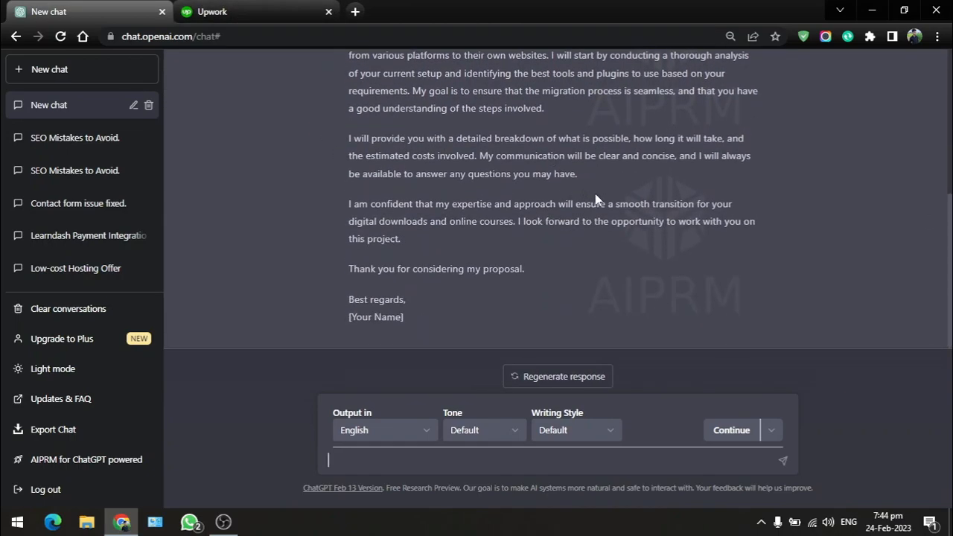
scroll(629, 198, "up", 1)
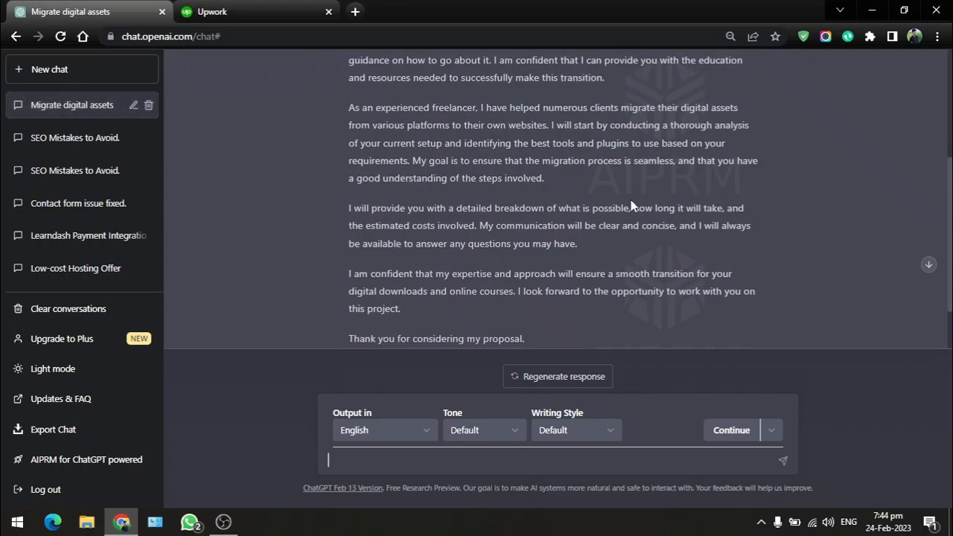
scroll(619, 192, "up", 1)
scroll(621, 191, "up", 1)
scroll(621, 191, "down", 3)
Start a new chat, return to the start of the Own Prompts list and switch back to the Upwork job posting
left_click(58, 79)
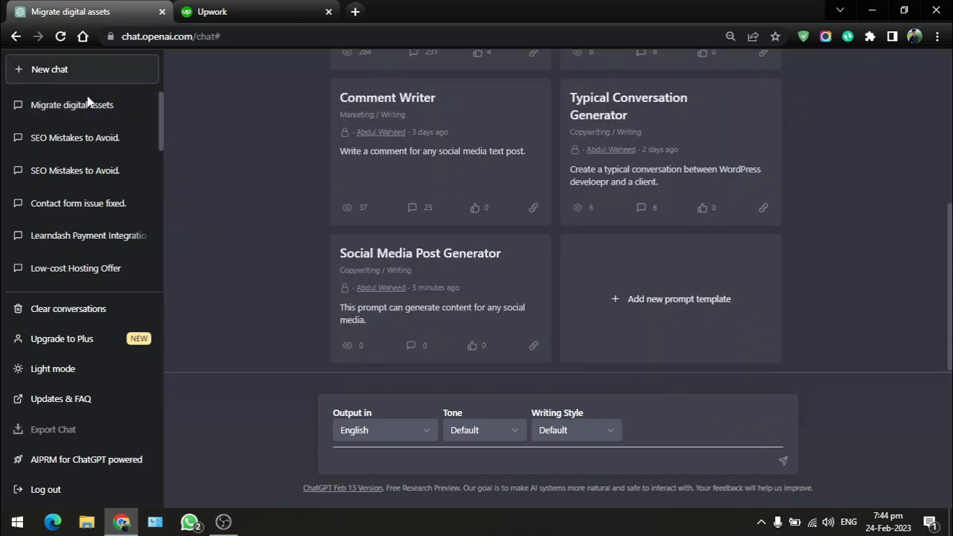
scroll(525, 260, "up", 5)
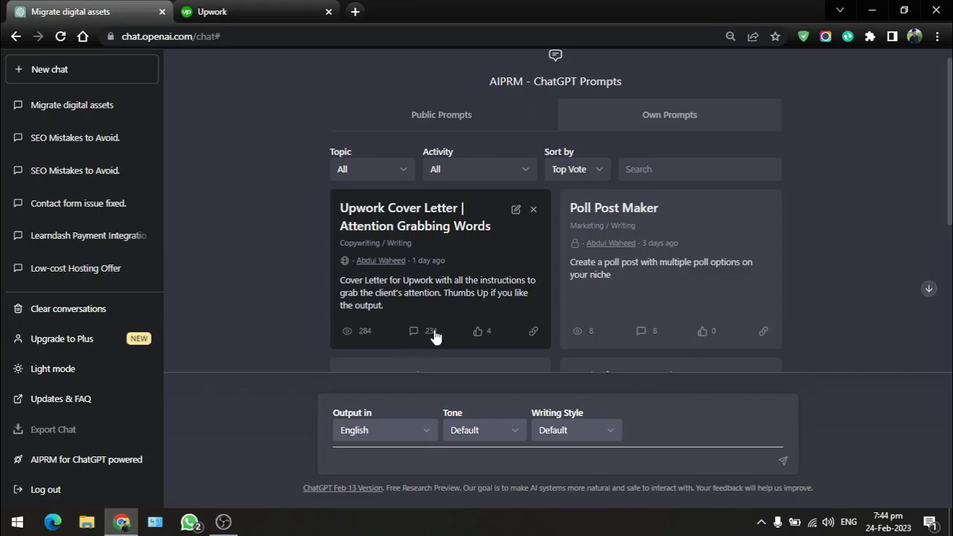
left_click(249, 8)
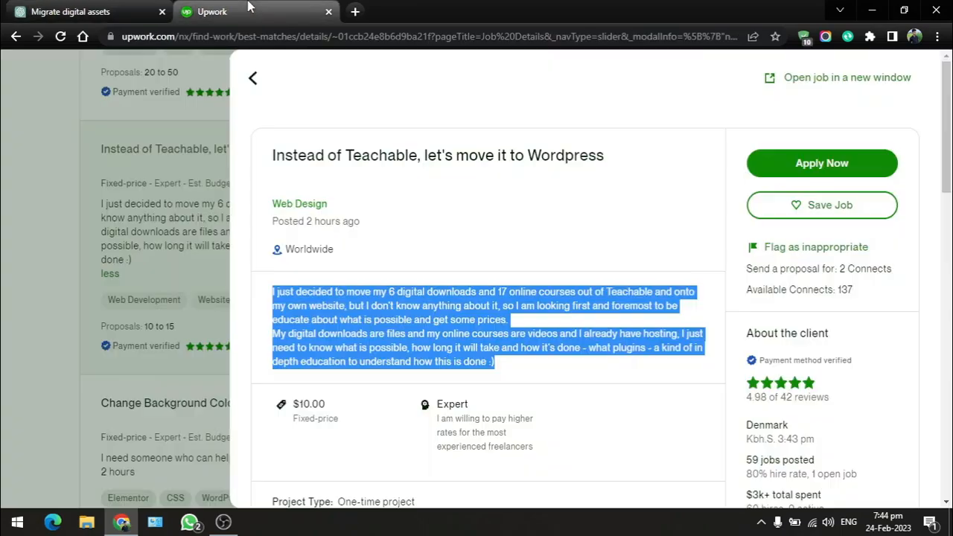